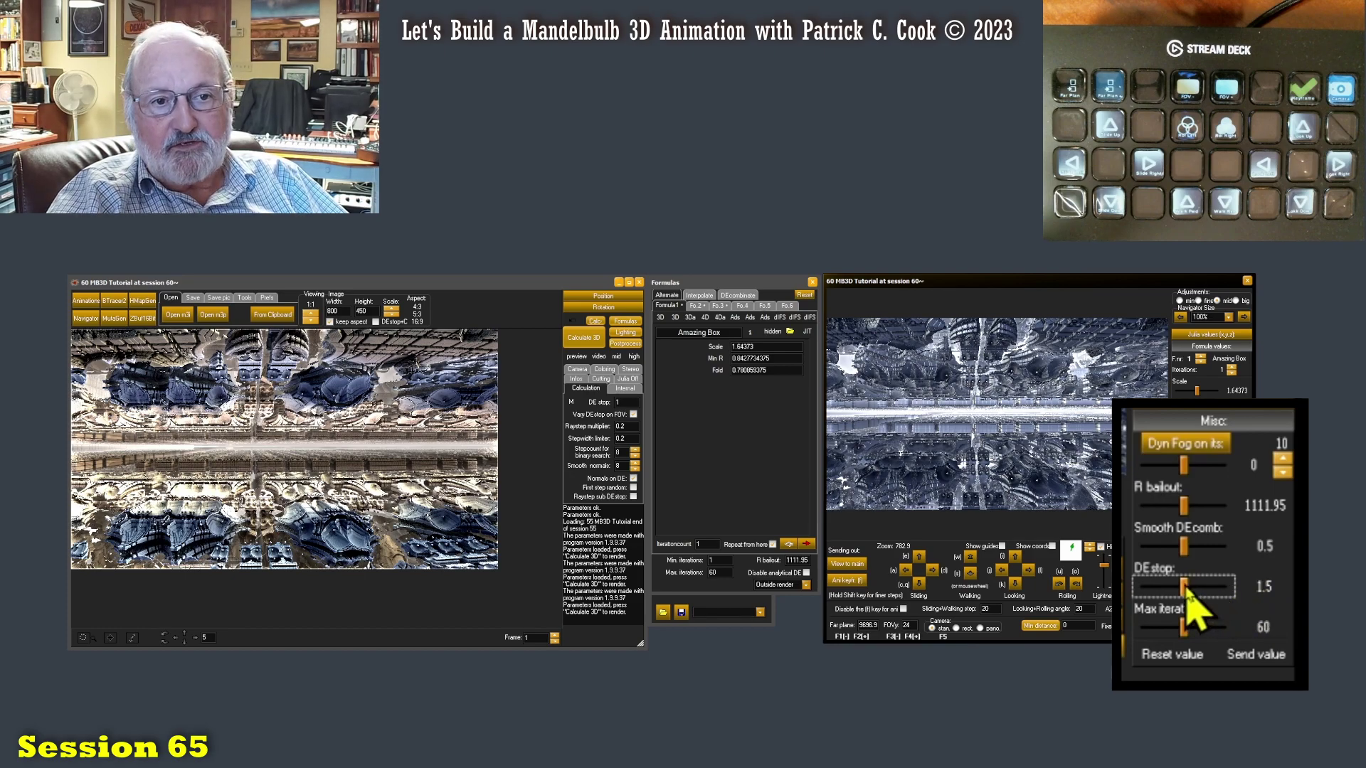
Raise the navigator's DEstop to 2.52769 and send the value to the main window's calculation settings.
left_click_drag(1185, 587, 1199, 595)
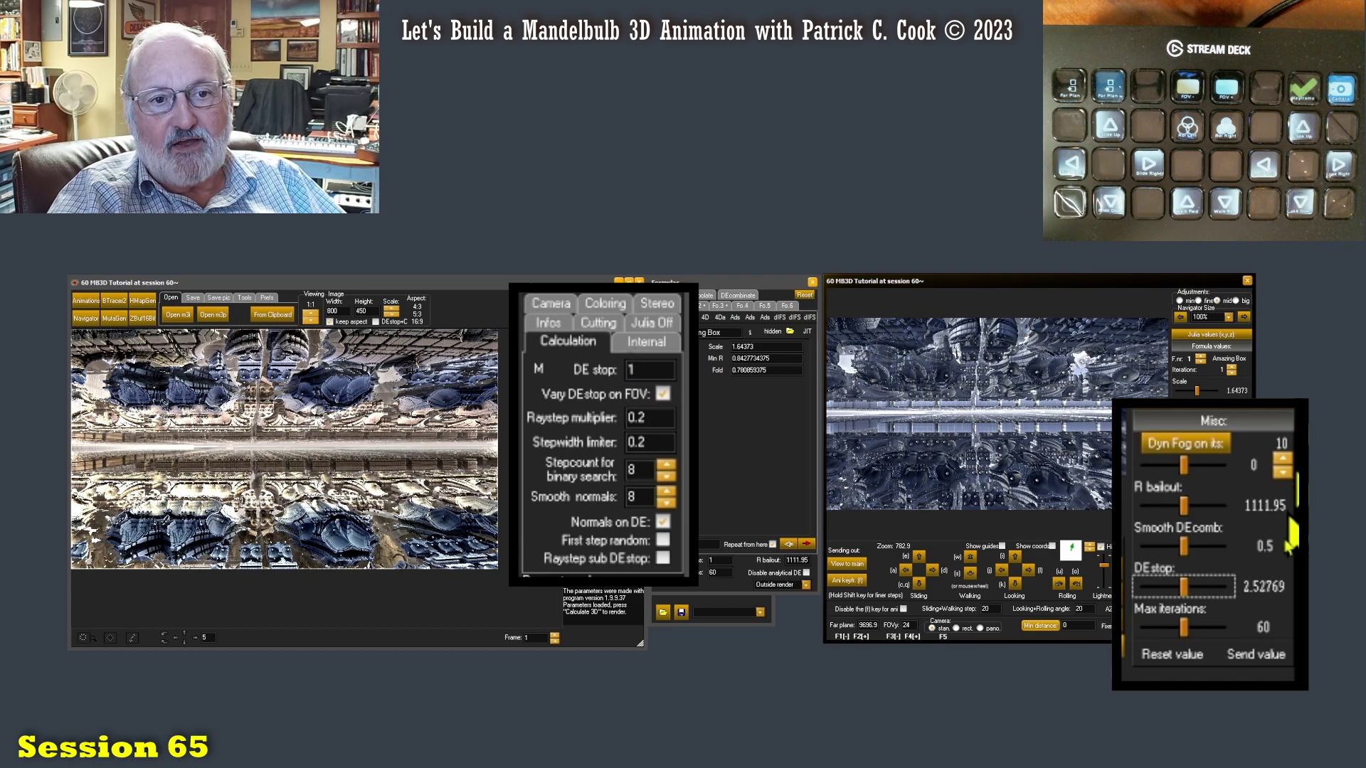
left_click(1254, 655)
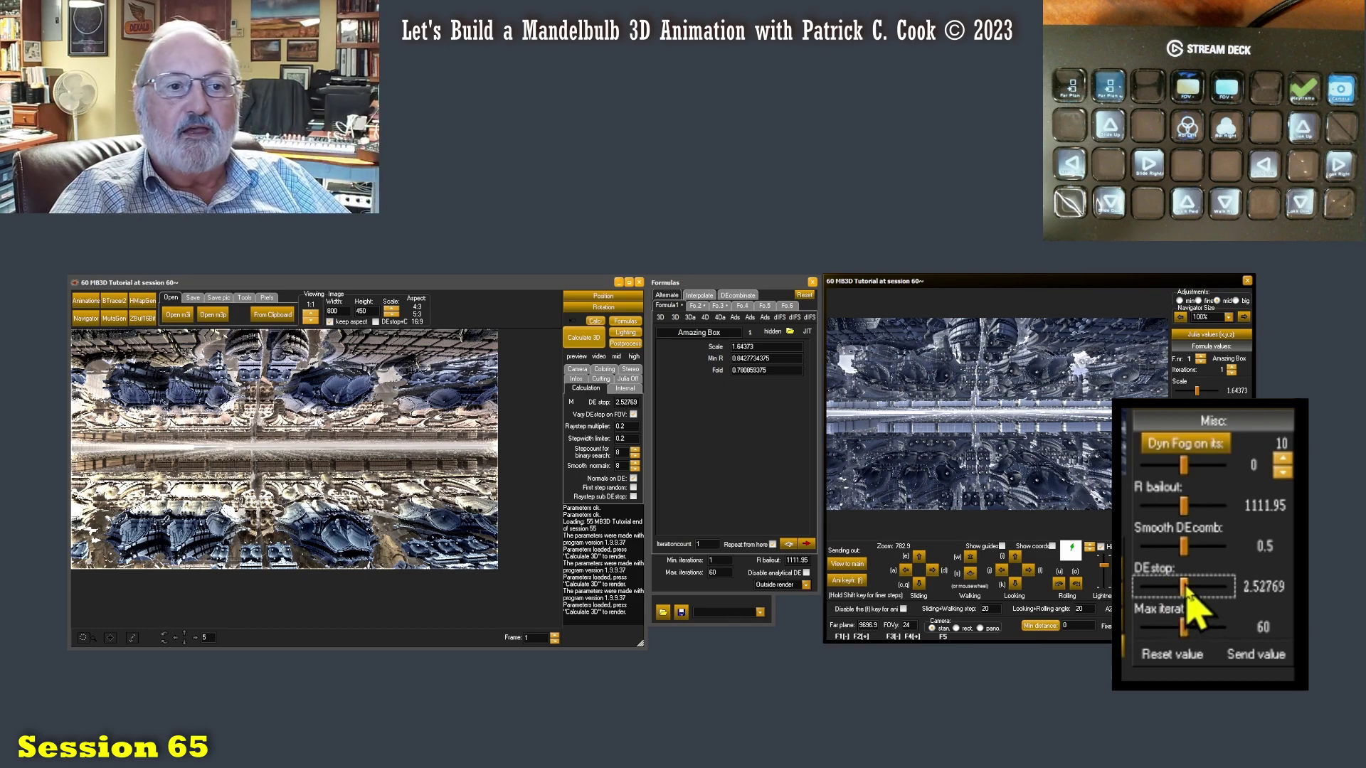
Lower the navigator's DEstop and fine-tune it to 1.67418, without sending the value.
mouse_move(1185, 589)
left_mouse_down()
mouse_move(1205, 592)
mouse_move(1173, 593)
left_mouse_up()
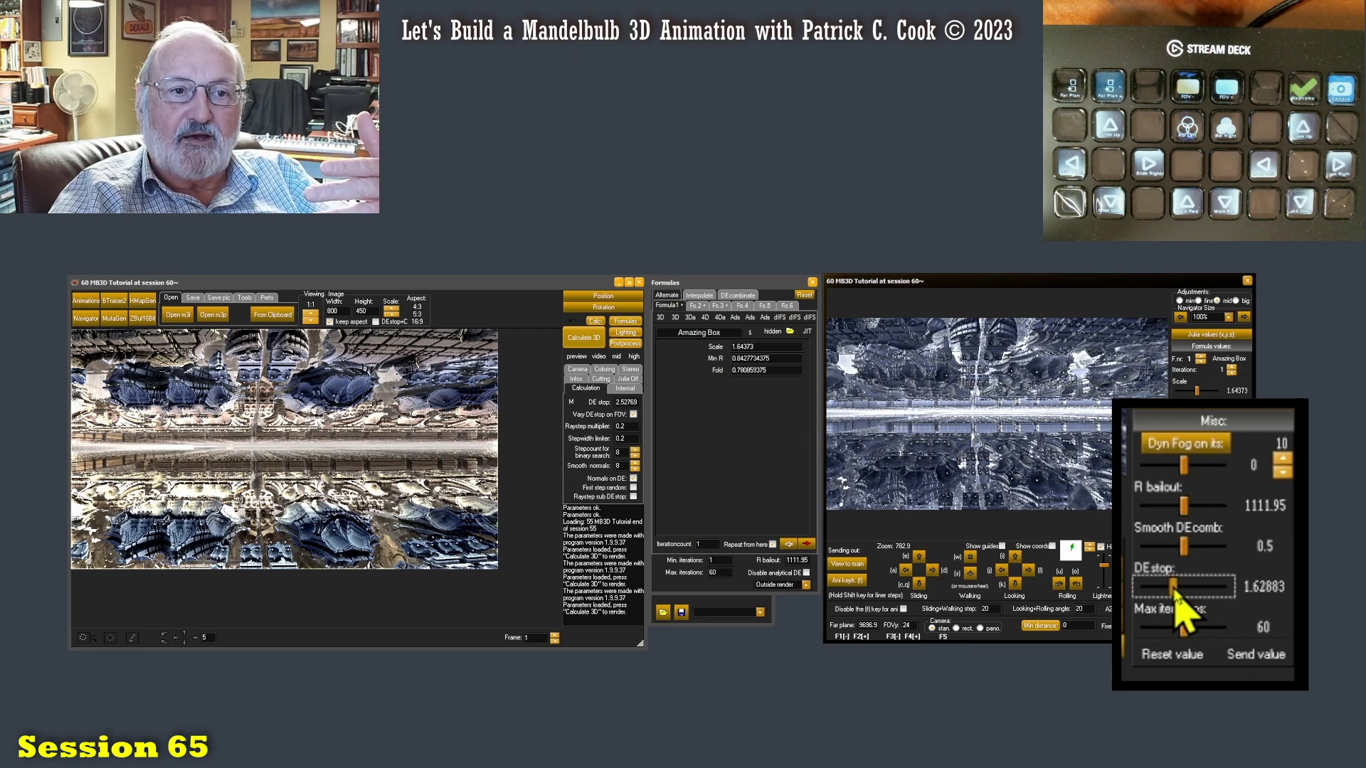
left_click_drag(1174, 593, 1184, 593)
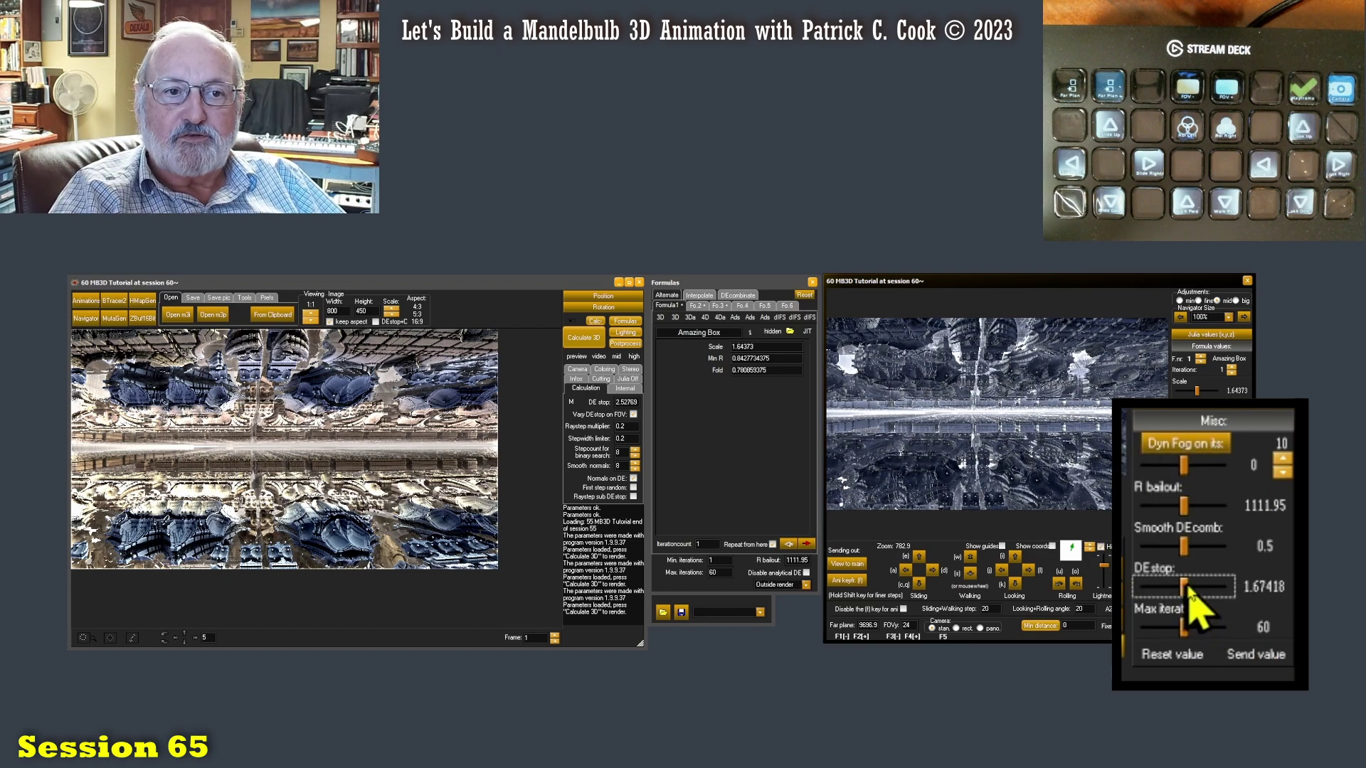
left_click_drag(1187, 591, 1191, 590)
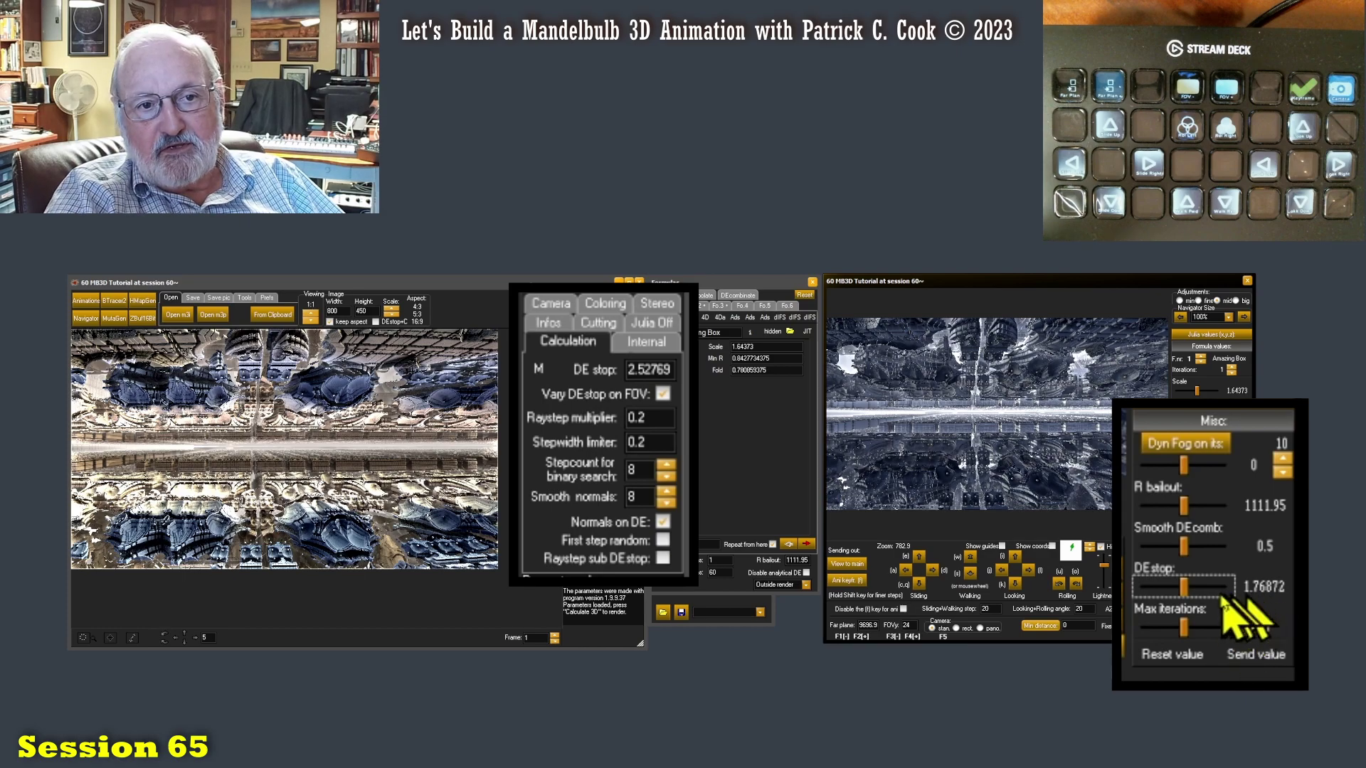
left_click_drag(1184, 590, 1185, 599)
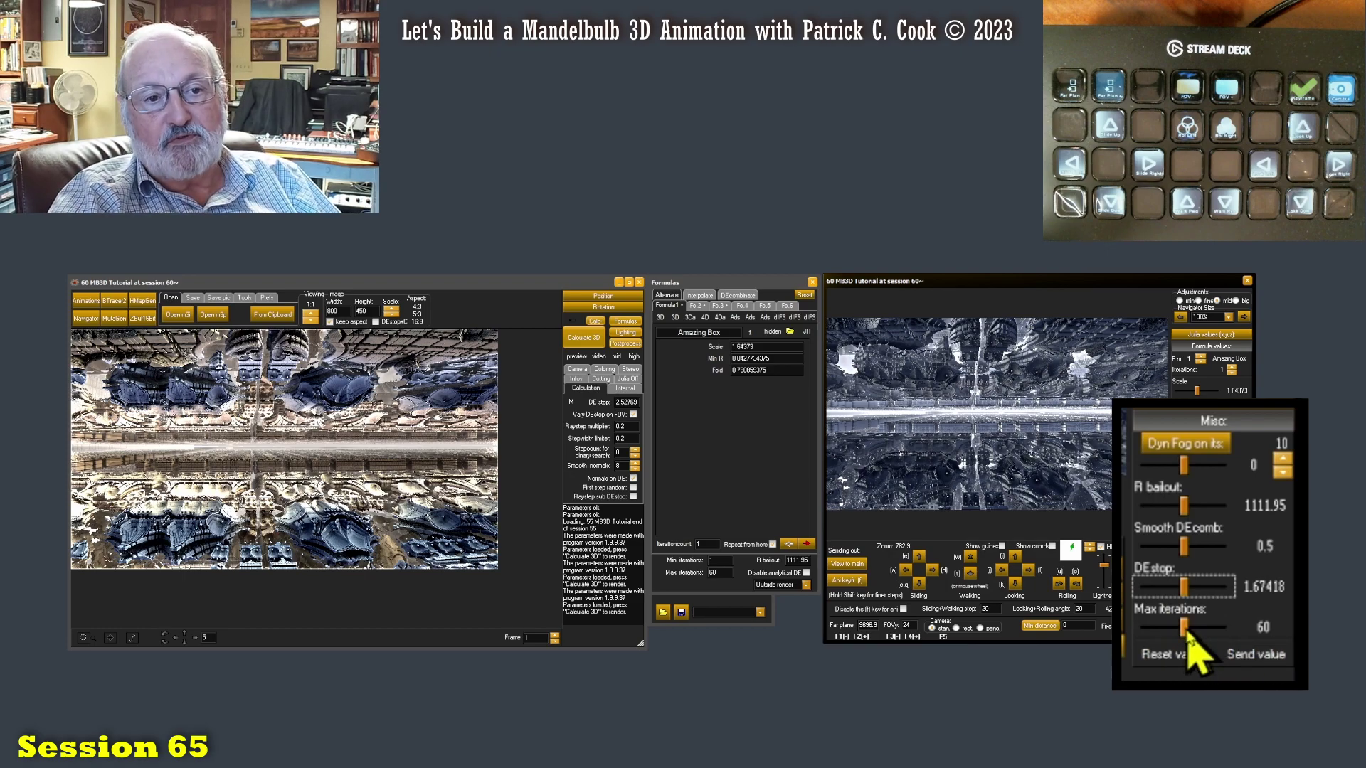
Try Max iterations values of 47 and 126 in the navigator, ending on 47.
left_click_drag(1189, 635, 1154, 633)
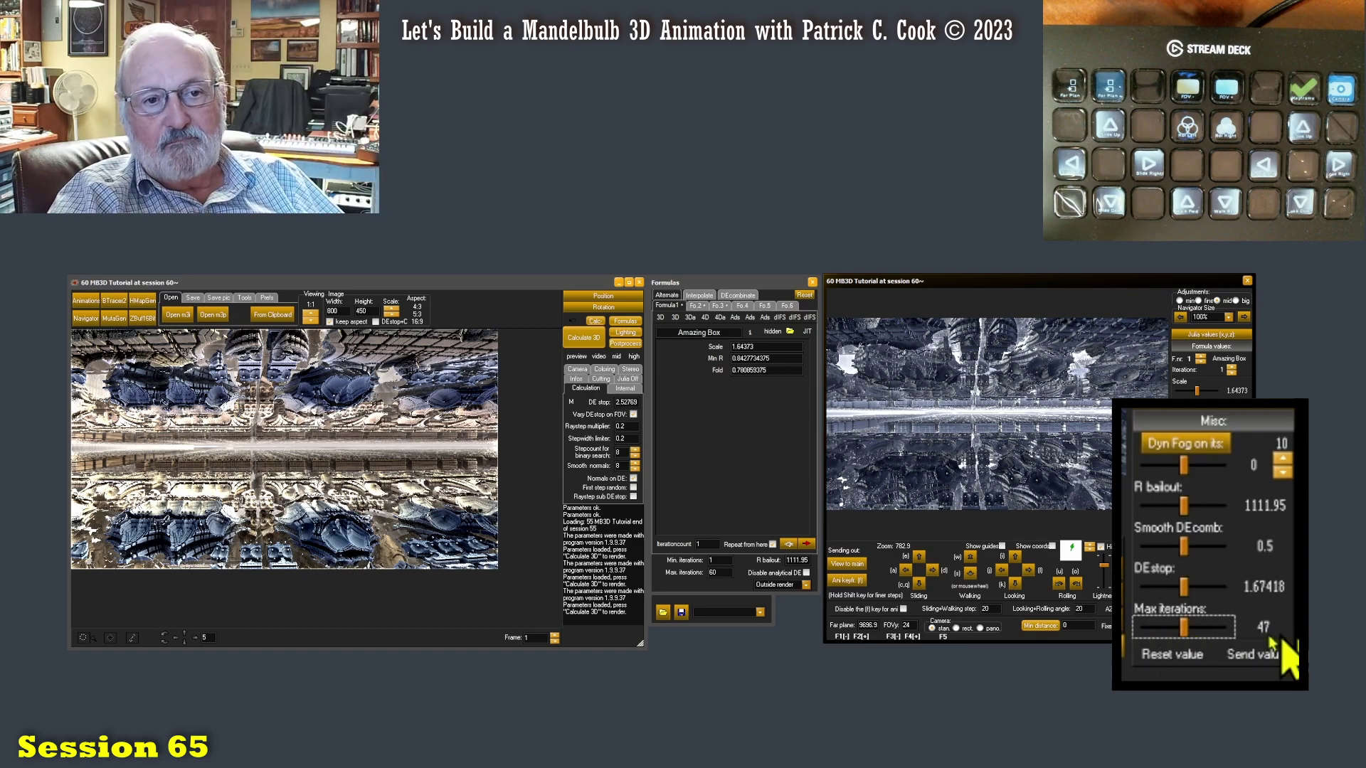
left_click_drag(1183, 635, 1207, 635)
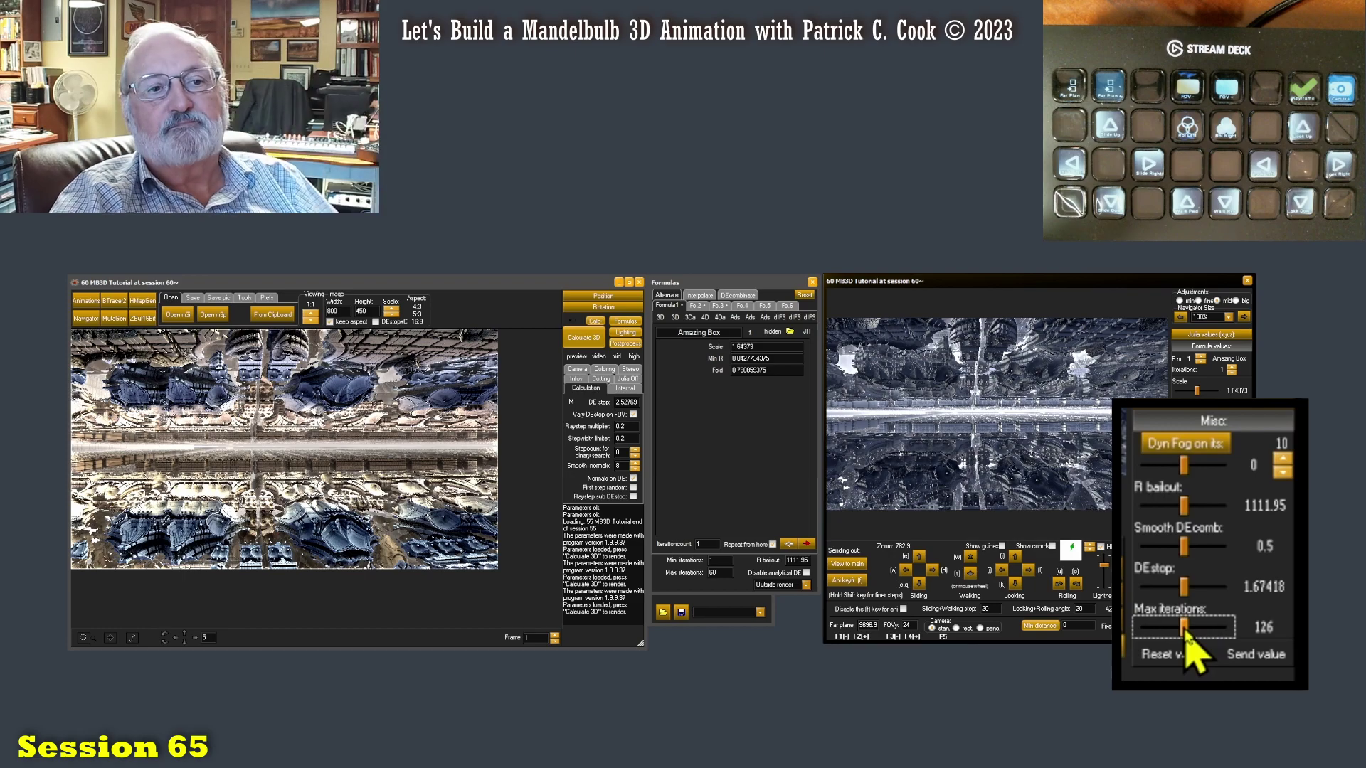
left_click_drag(1183, 627, 1163, 635)
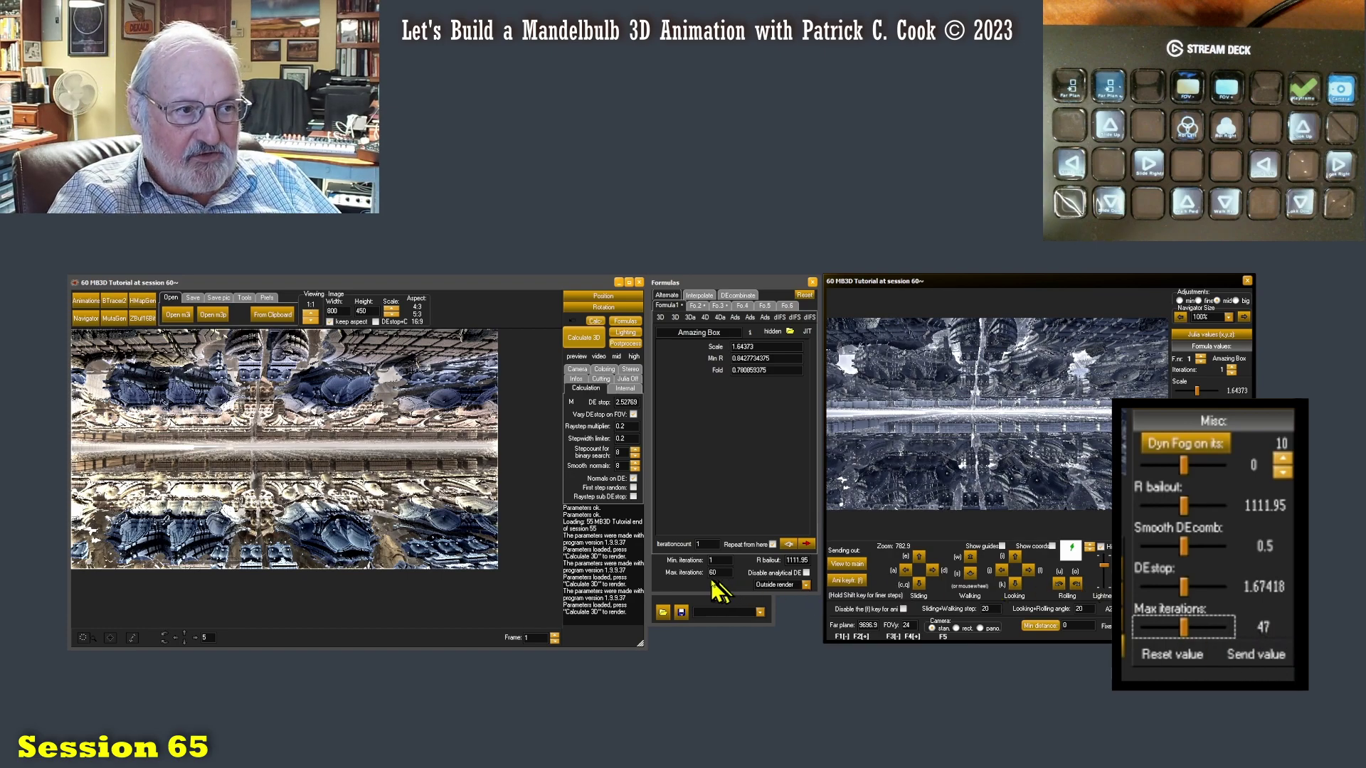
Examine the parameters of the first three formulas and the minimum and maximum iterations in the Formulas window.
double_click(712, 573)
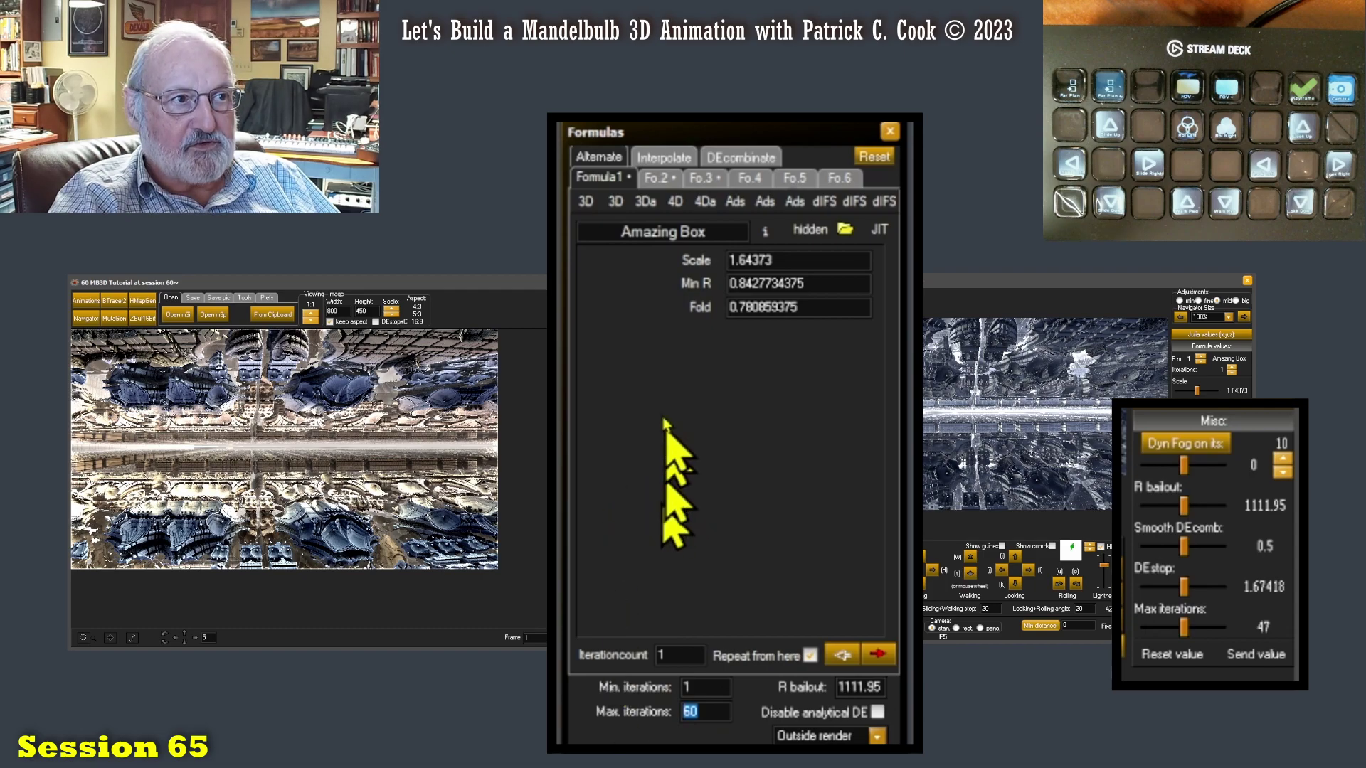
left_click(655, 178)
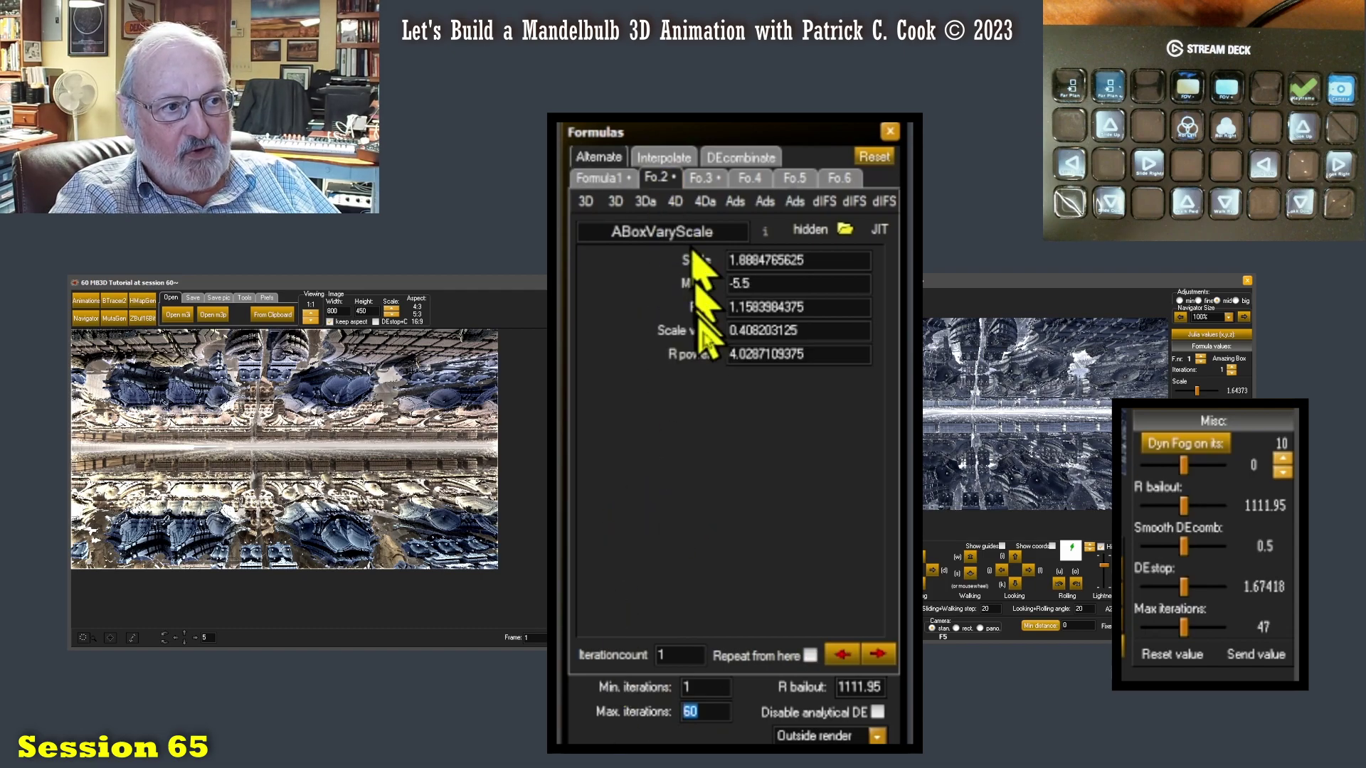
left_click(699, 180)
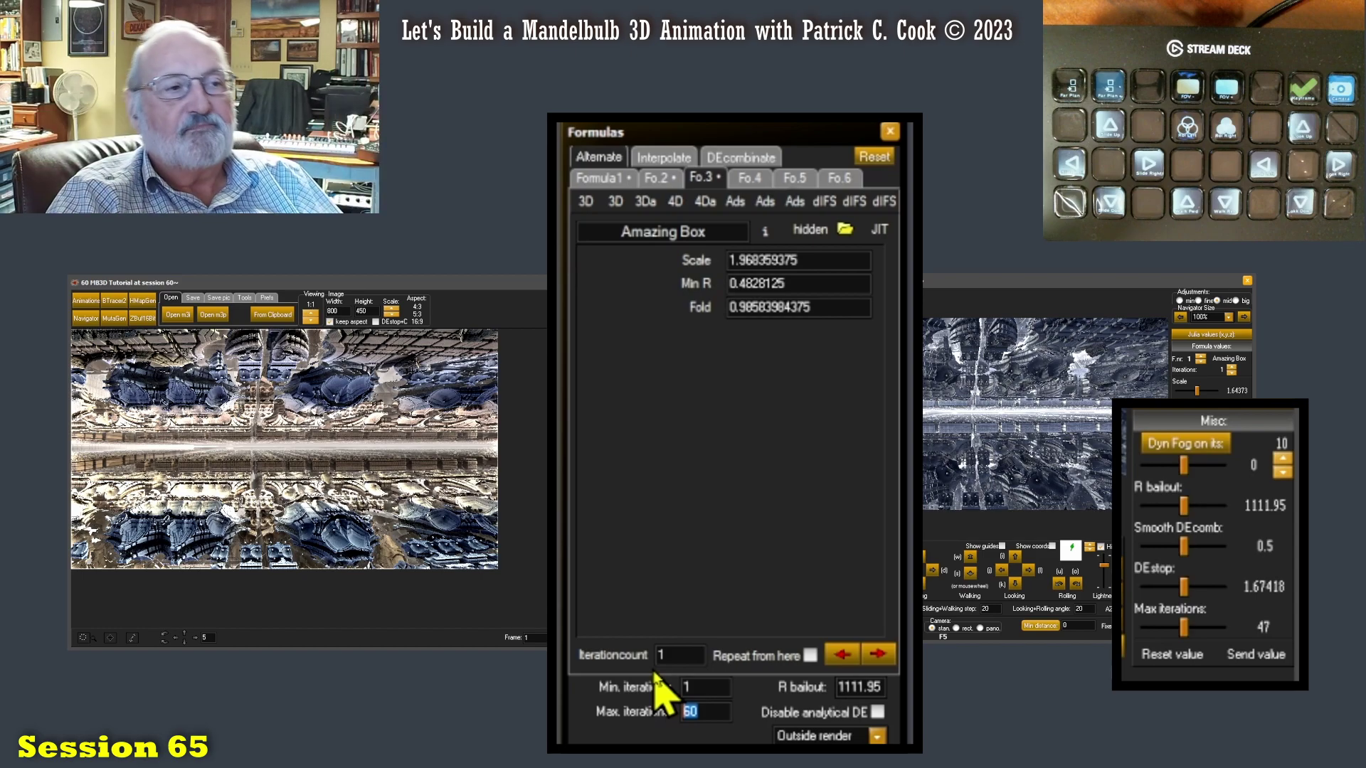
left_click(616, 203)
left_click(602, 178)
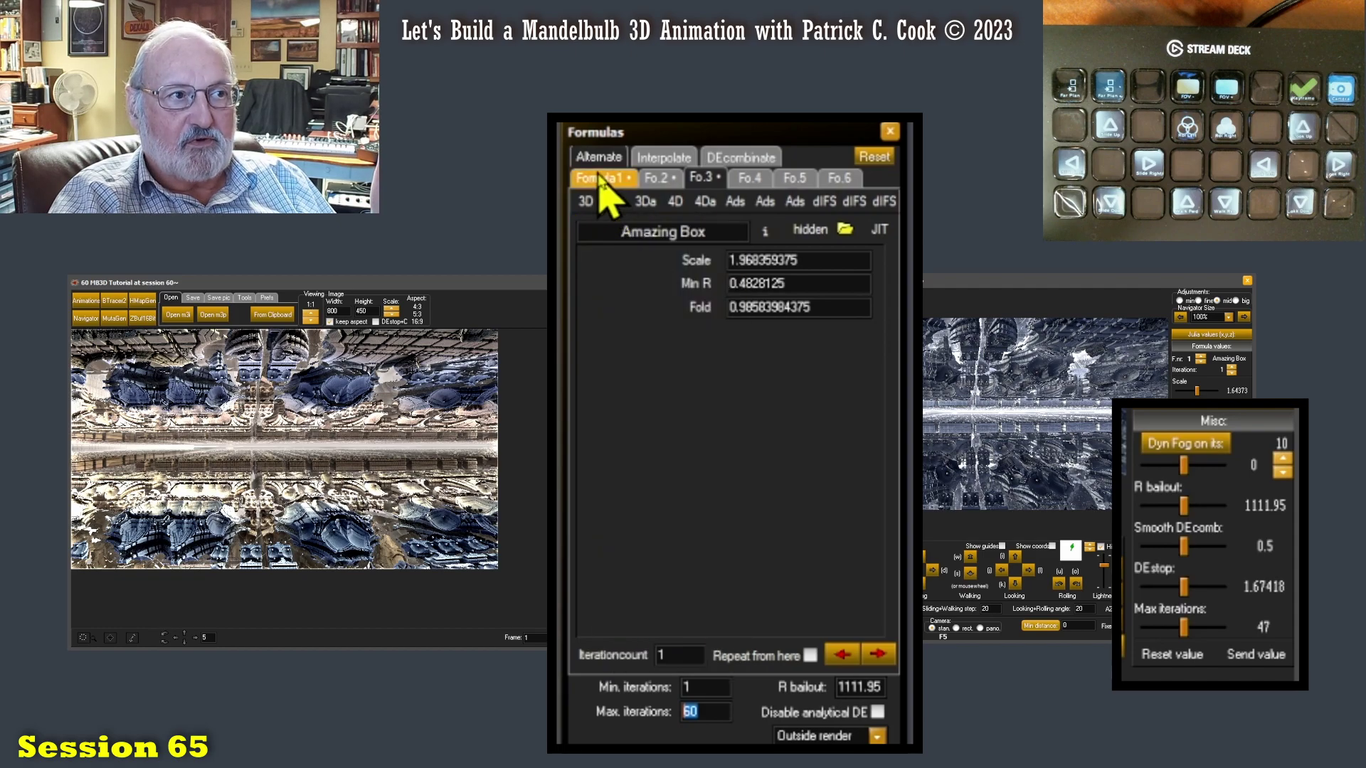
left_click(707, 182)
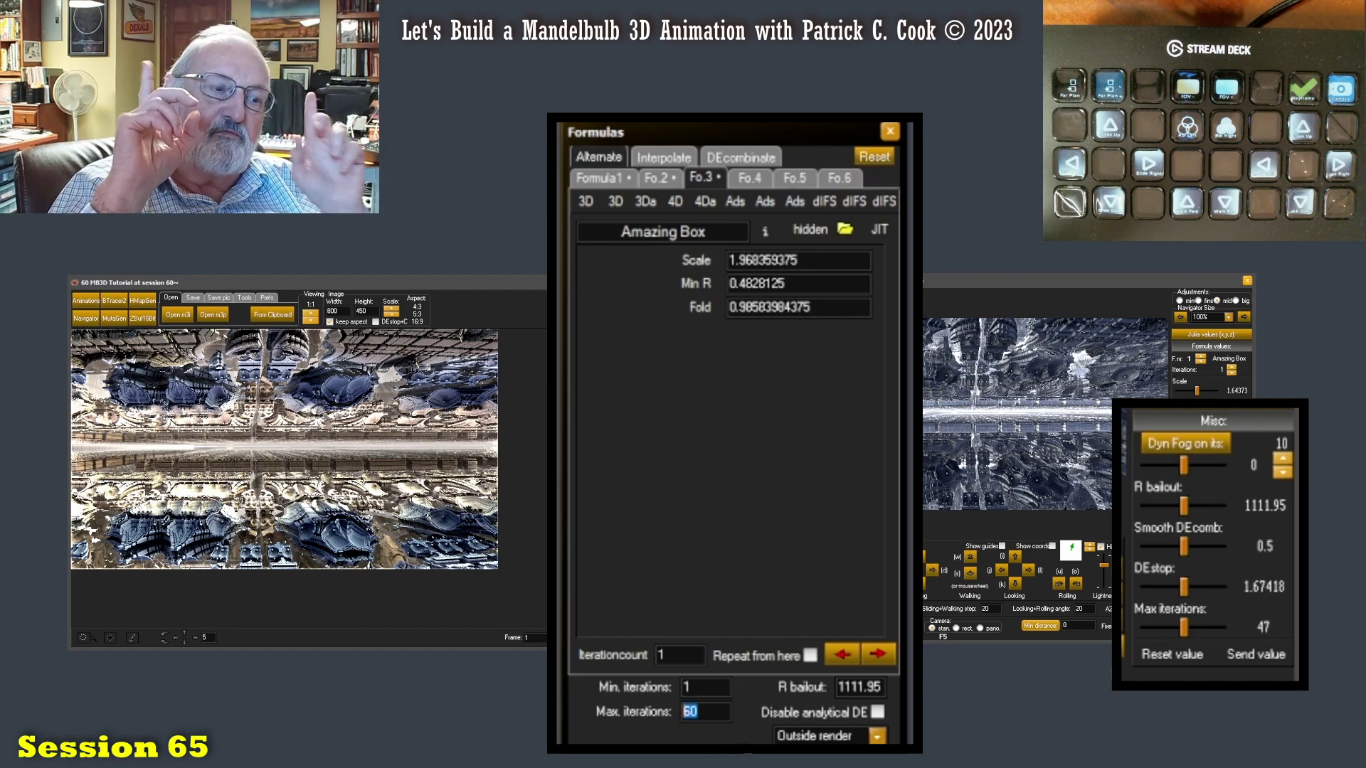
double_click(687, 686)
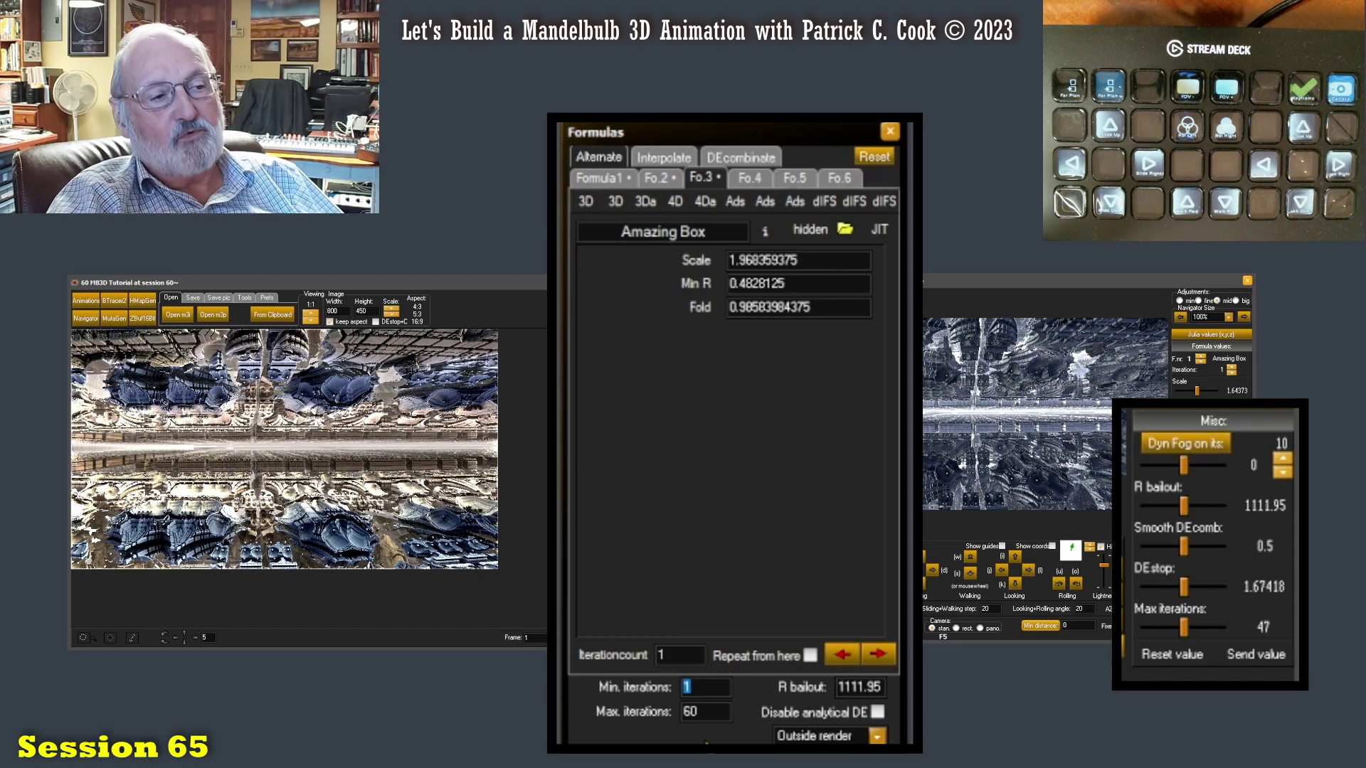
double_click(705, 712)
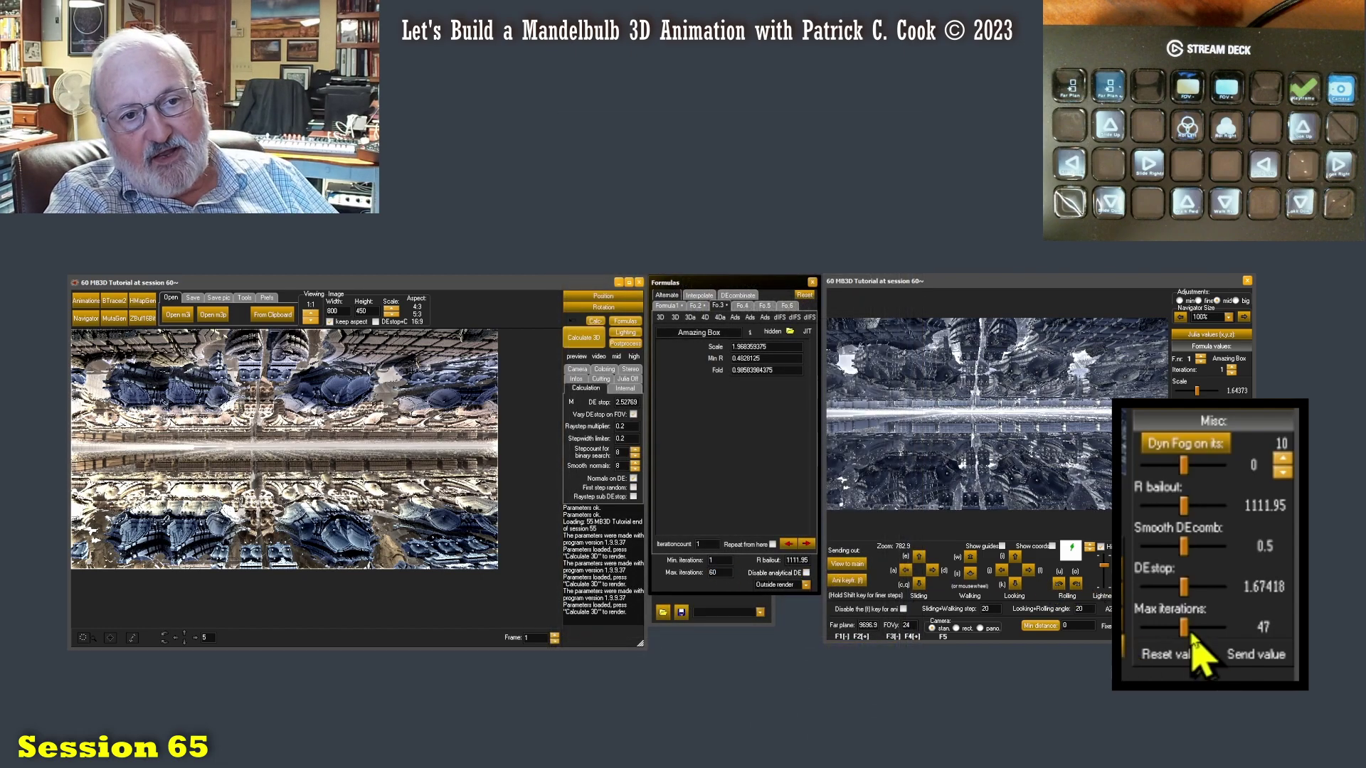
Set the navigator's Max iterations to 58 and send the value to the Formulas window.
mouse_move(1185, 628)
left_mouse_down()
mouse_move(1200, 628)
mouse_move(1184, 628)
left_mouse_up()
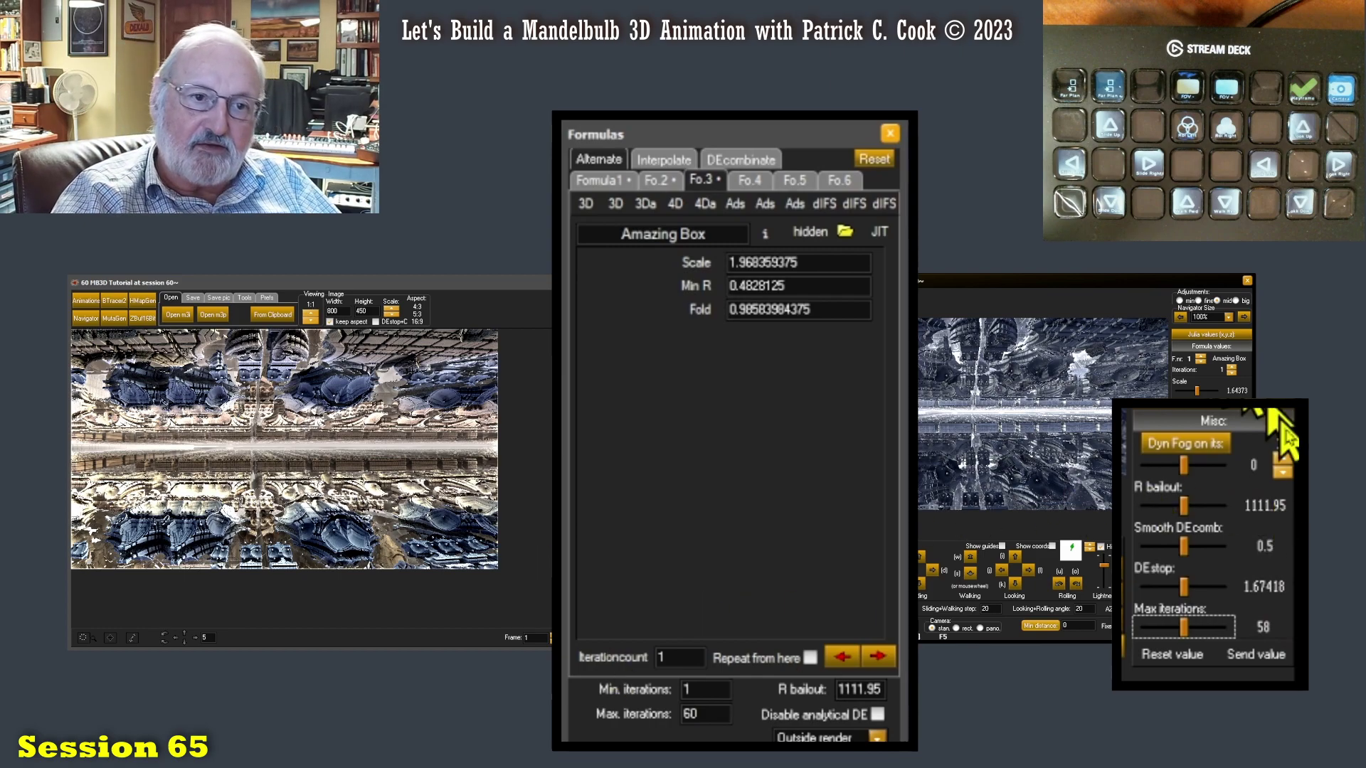
left_click(1257, 659)
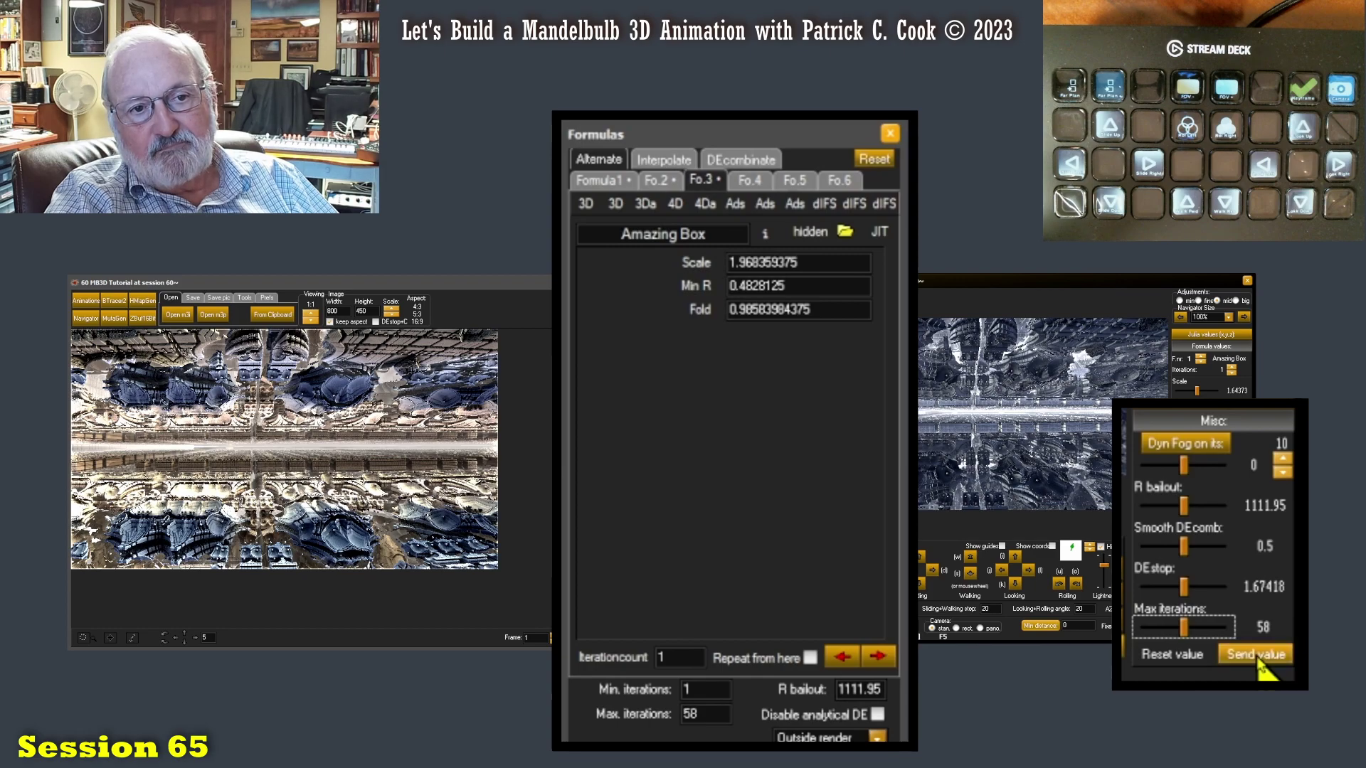
left_click(698, 716)
double_click(691, 715)
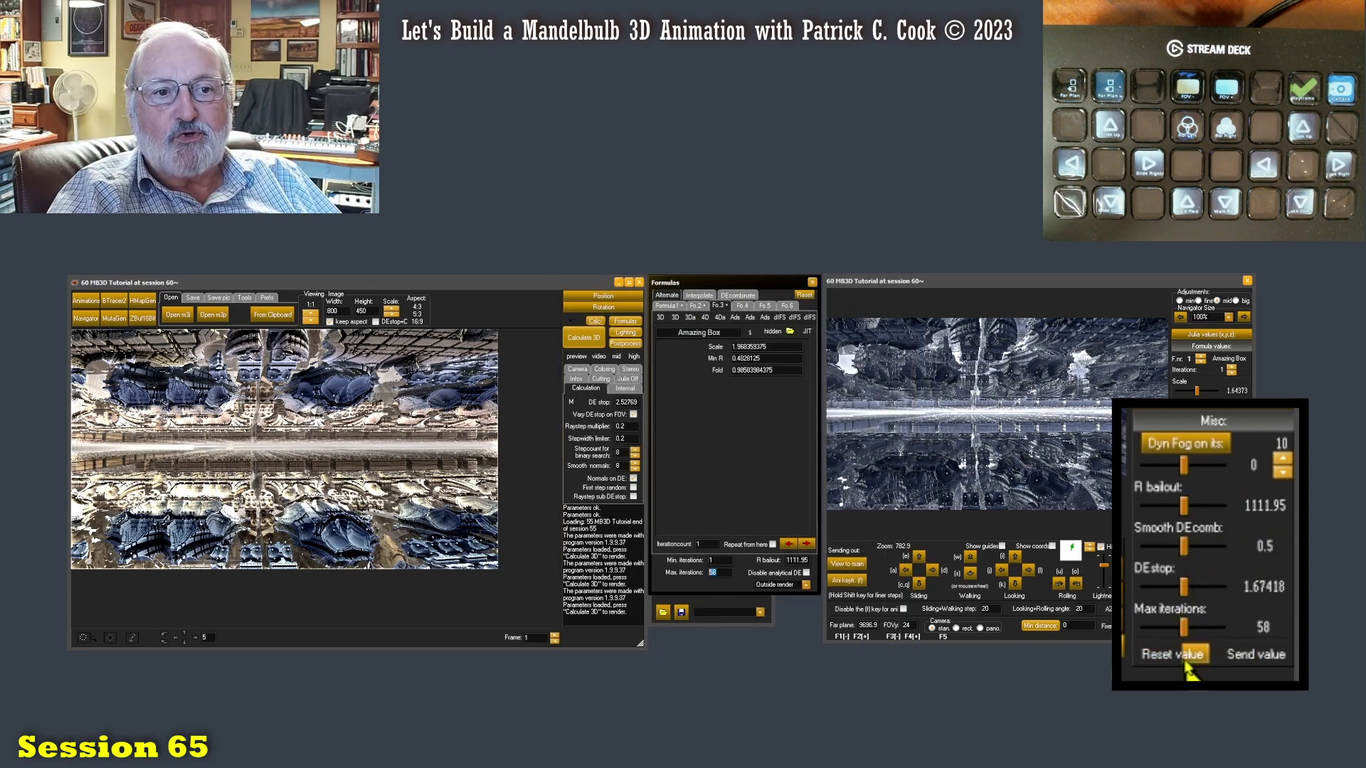
Raise the navigator's Max iterations to 98, DEstop to 2.59808 and Smooth DEcomb to 1.41983.
left_click_drag(1184, 625, 1191, 616)
left_click(1199, 582)
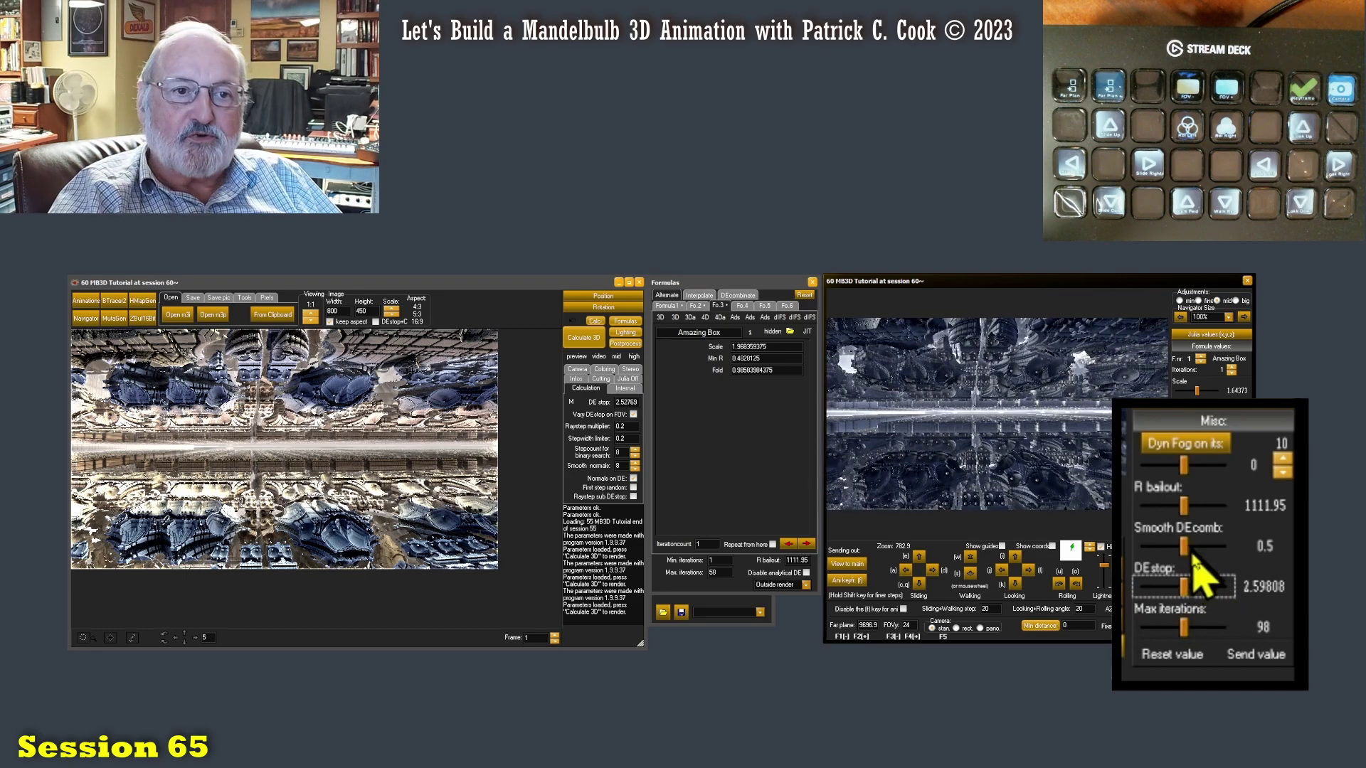
mouse_move(1184, 543)
left_mouse_down()
mouse_move(1195, 539)
mouse_move(1168, 558)
mouse_move(1201, 556)
left_mouse_up()
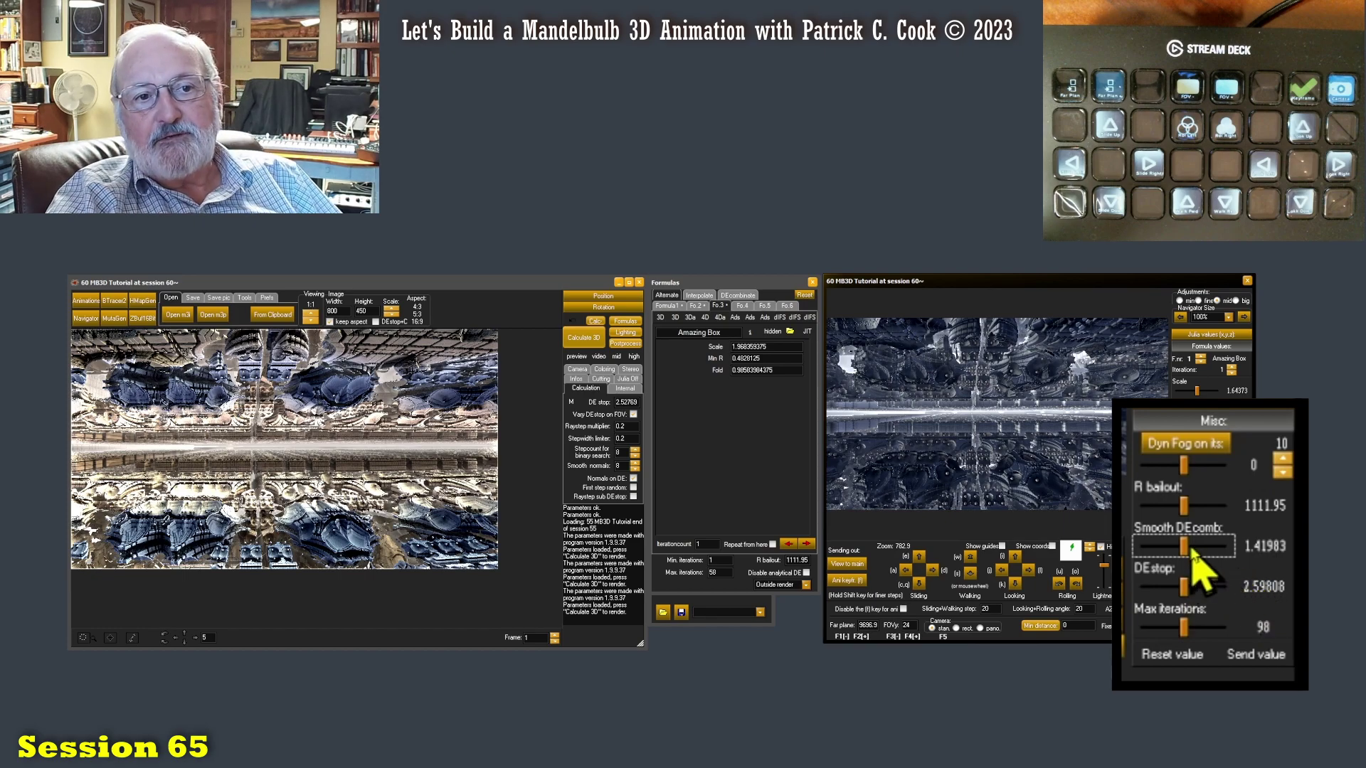
Set DEstop to 2.89977 and Max iterations to 110 in the navigator, and send the iterations value to the Formulas window.
left_click_drag(1184, 592, 1170, 629)
left_click(1243, 651)
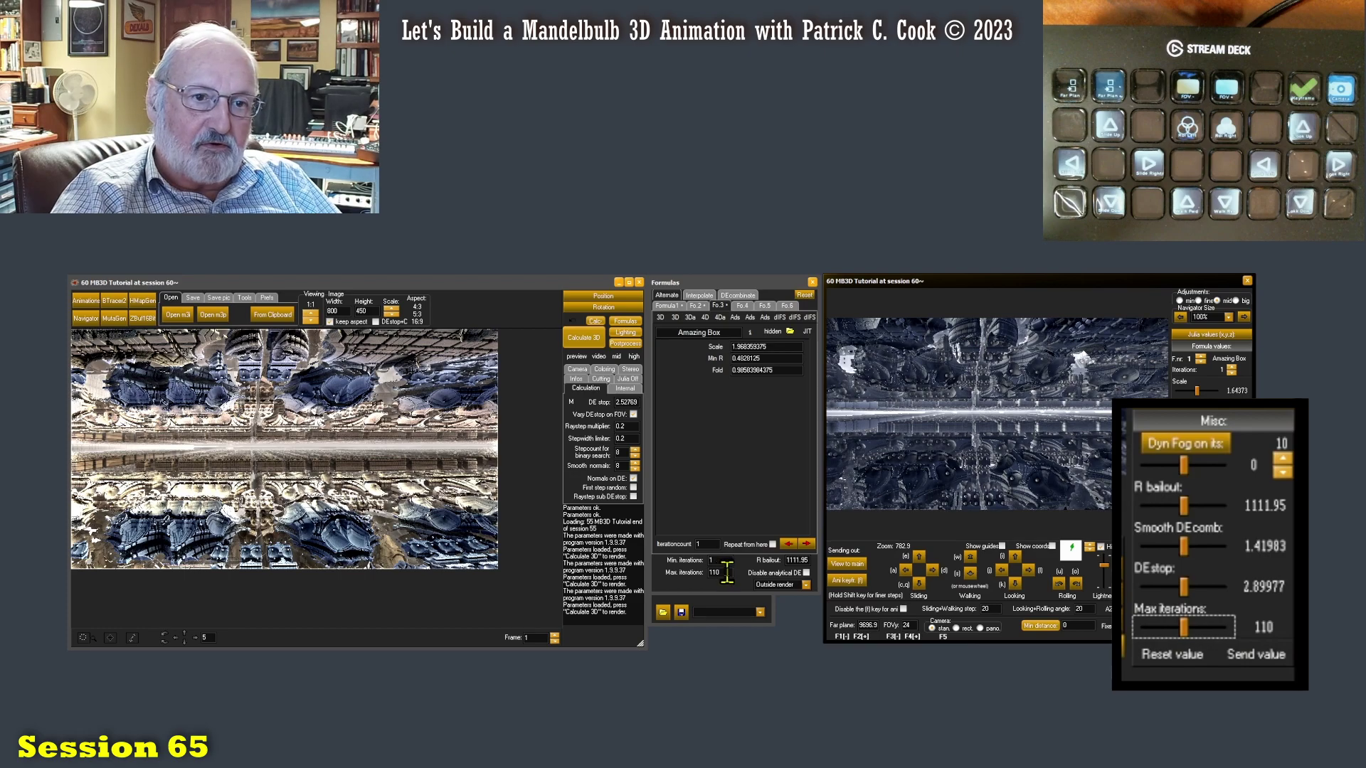
left_click_drag(727, 573, 704, 573)
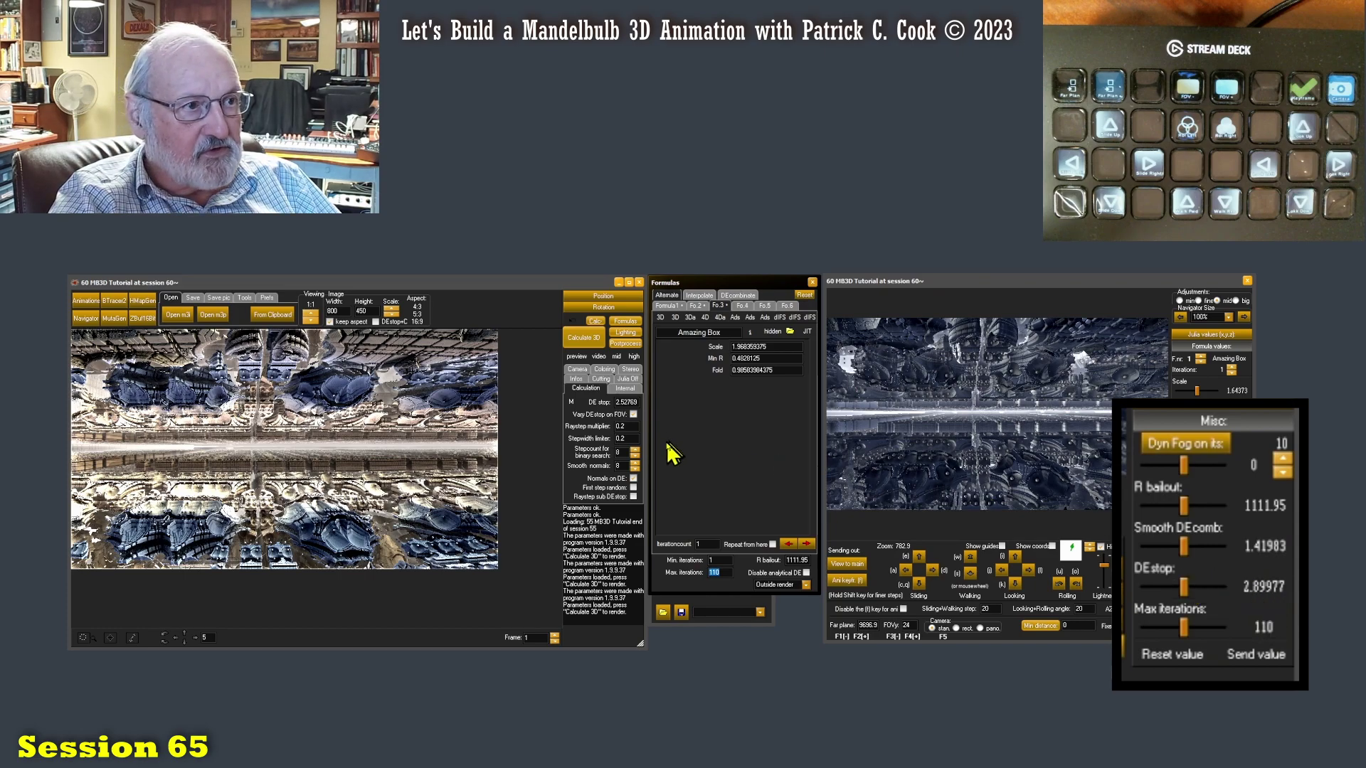
Raise the navigator's DEstop to 3.61234 and send the value to the main window's calculation settings.
left_click(1265, 588)
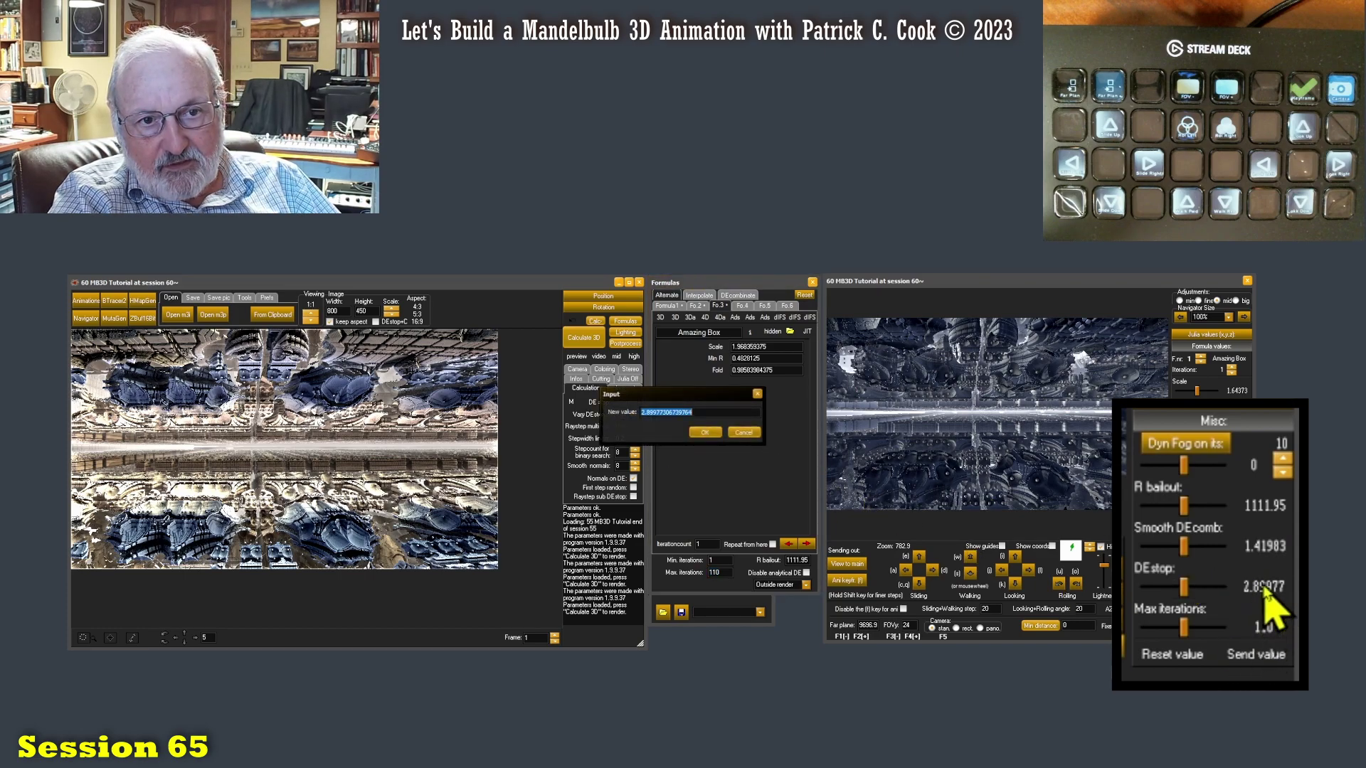
left_click(744, 433)
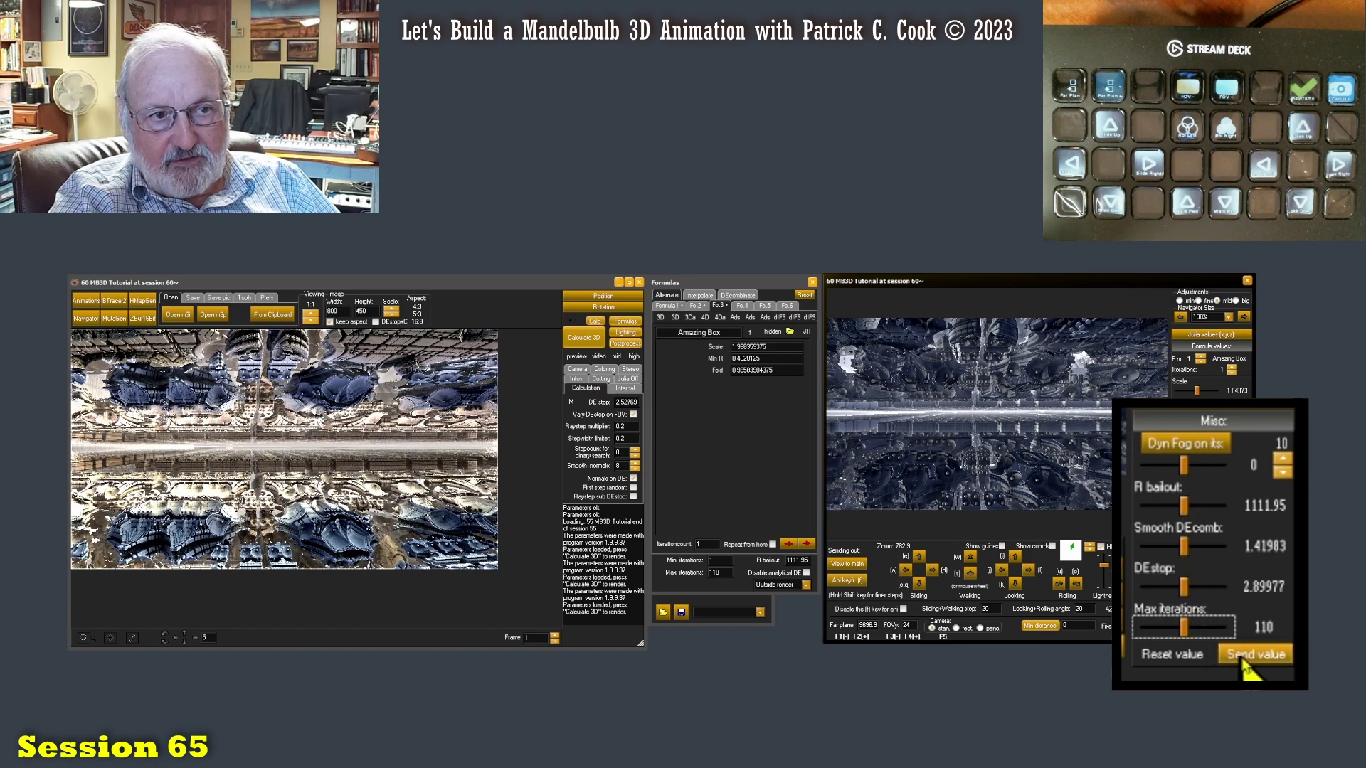
left_click_drag(1183, 586, 1188, 595)
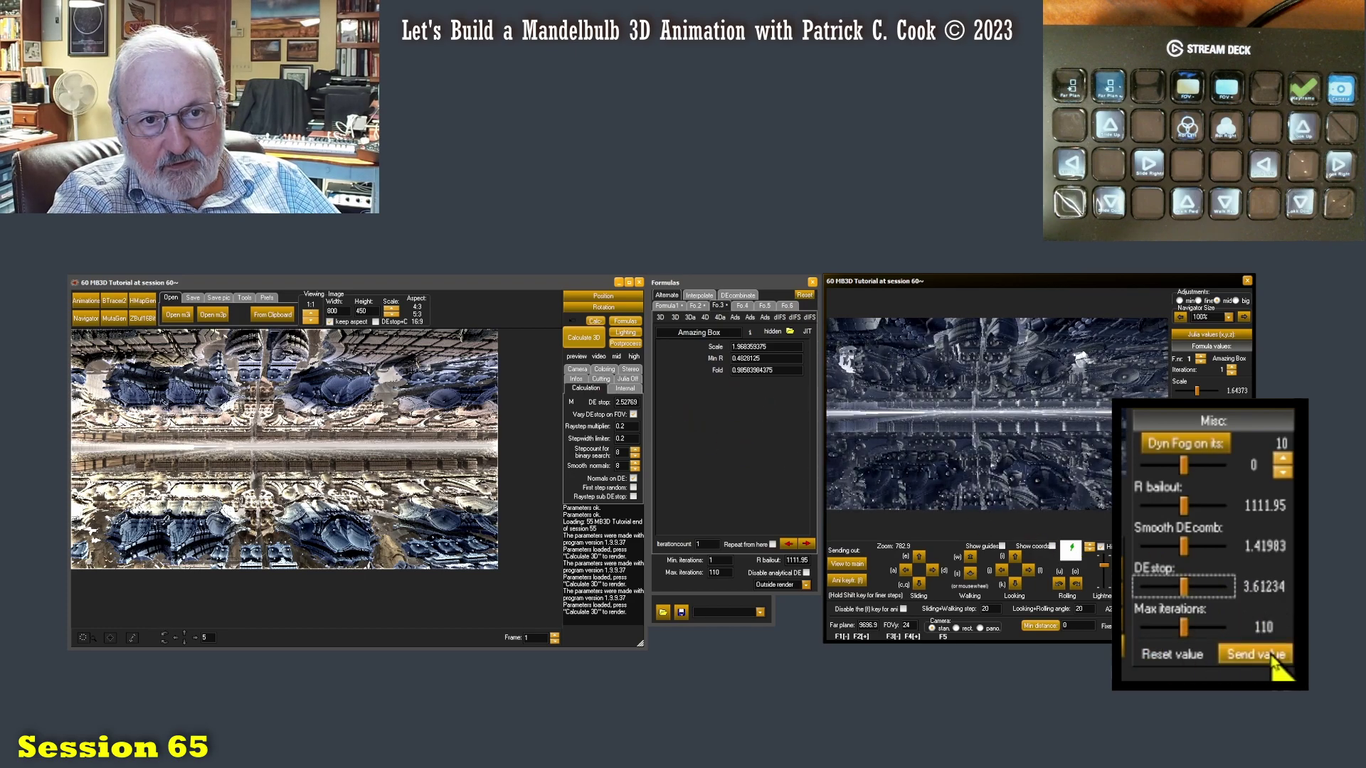
left_click(1253, 656)
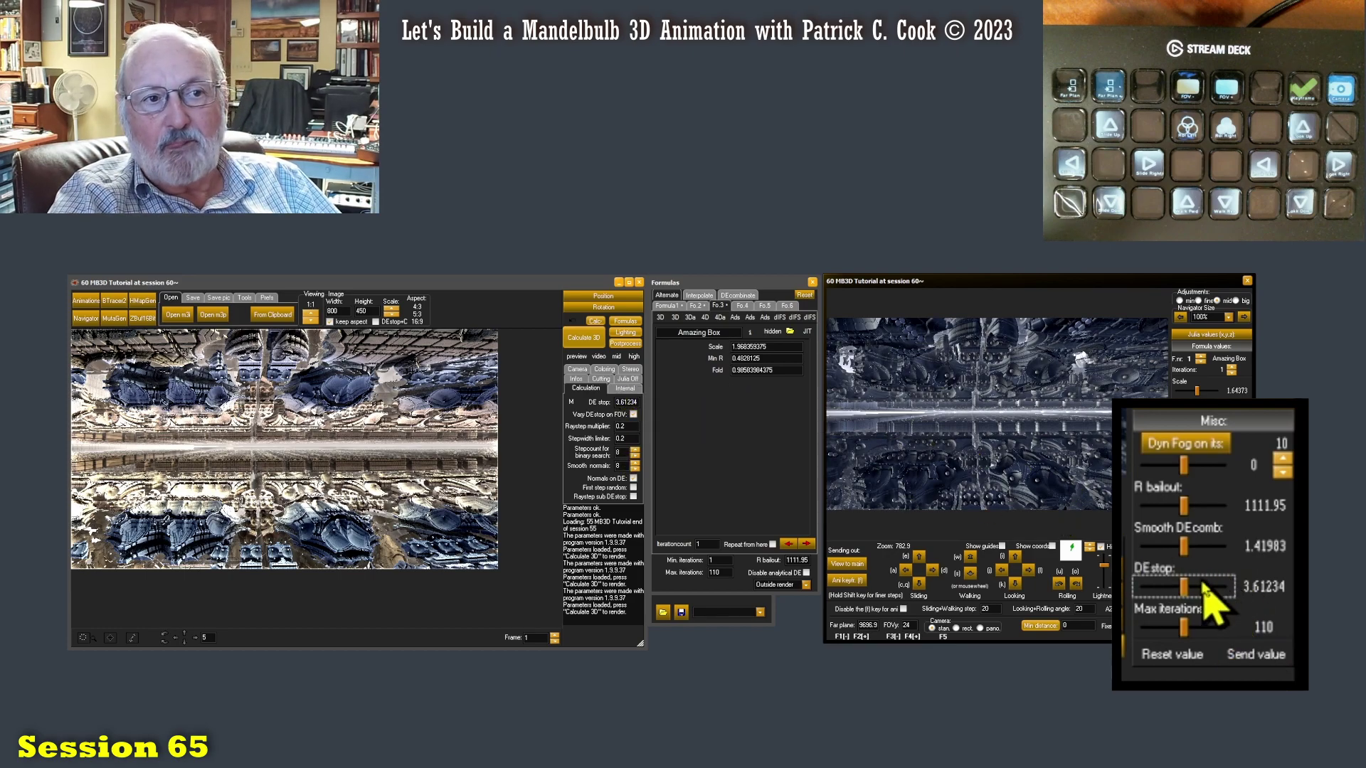
left_click(1253, 655)
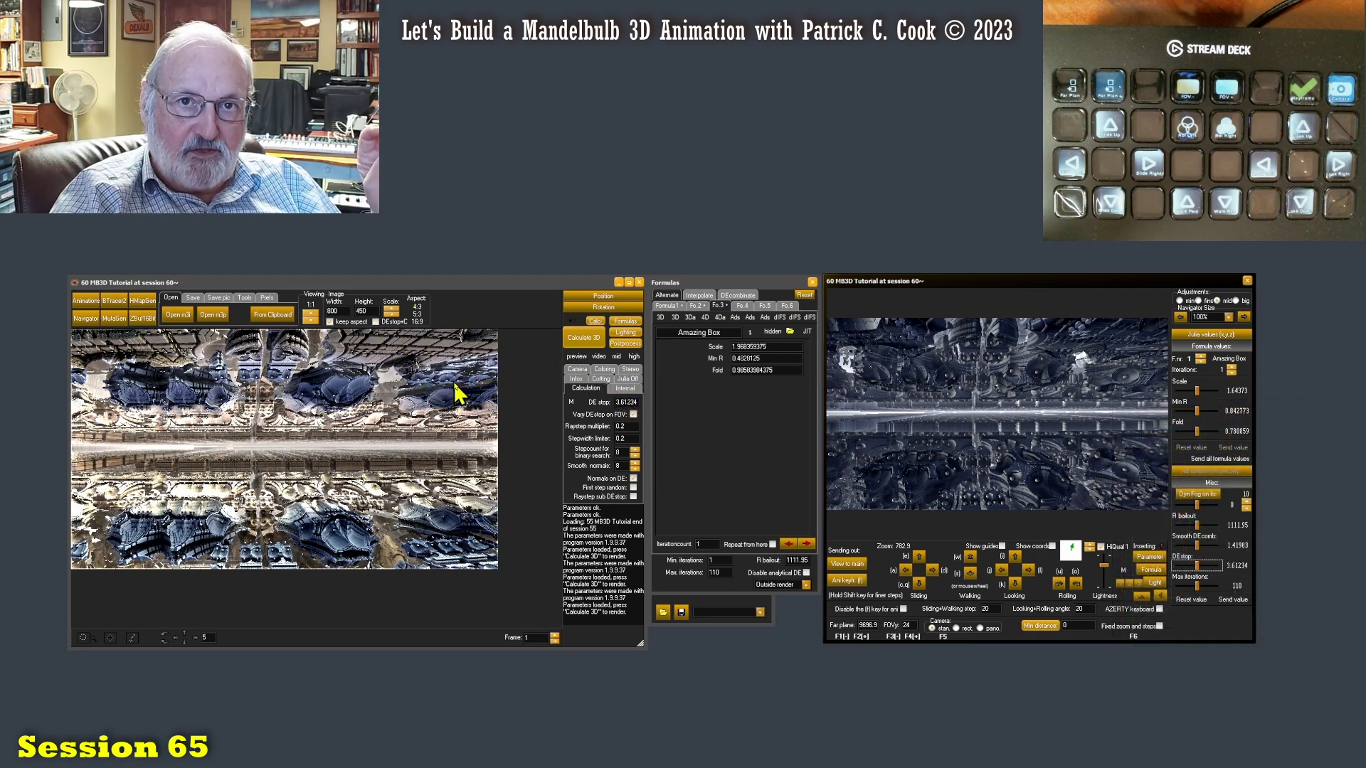
Examine the main window's render information, calculation settings and internal thread settings.
left_click(581, 393)
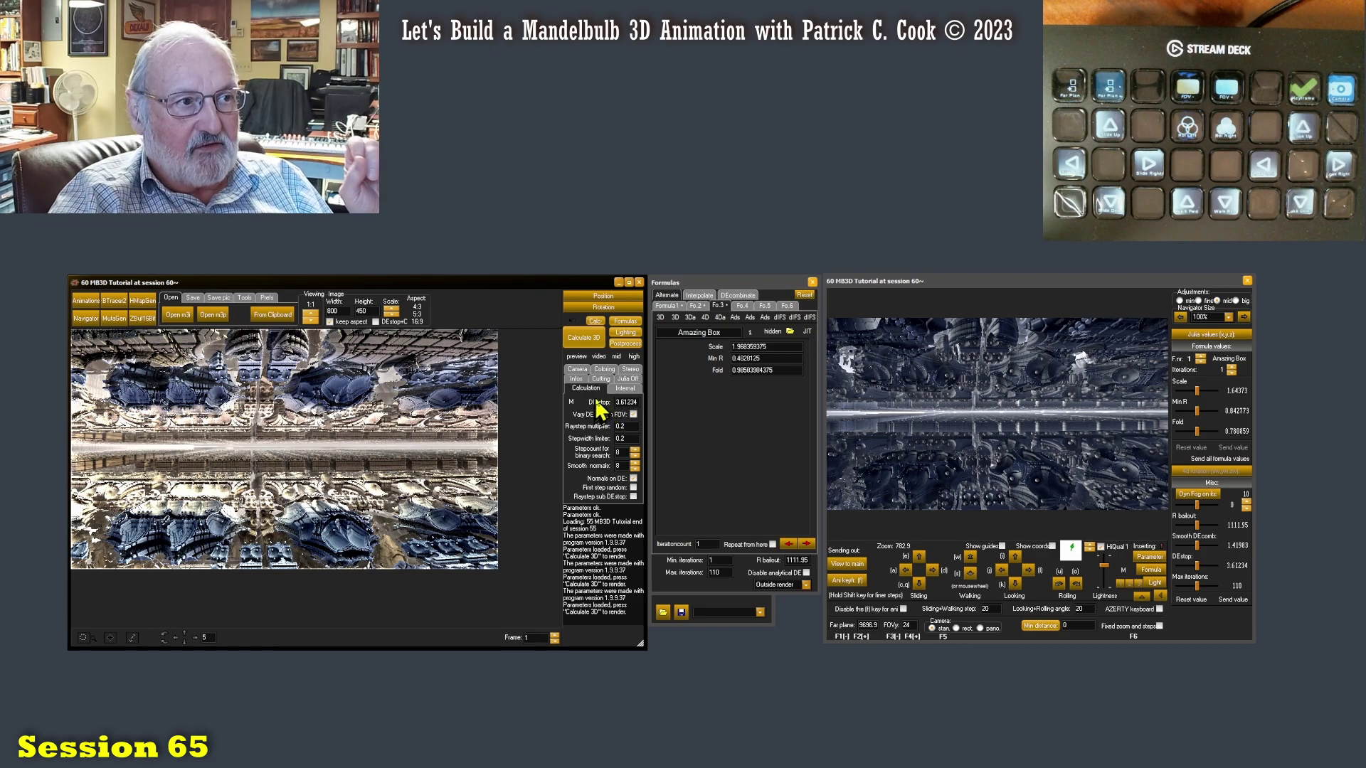
left_click(576, 378)
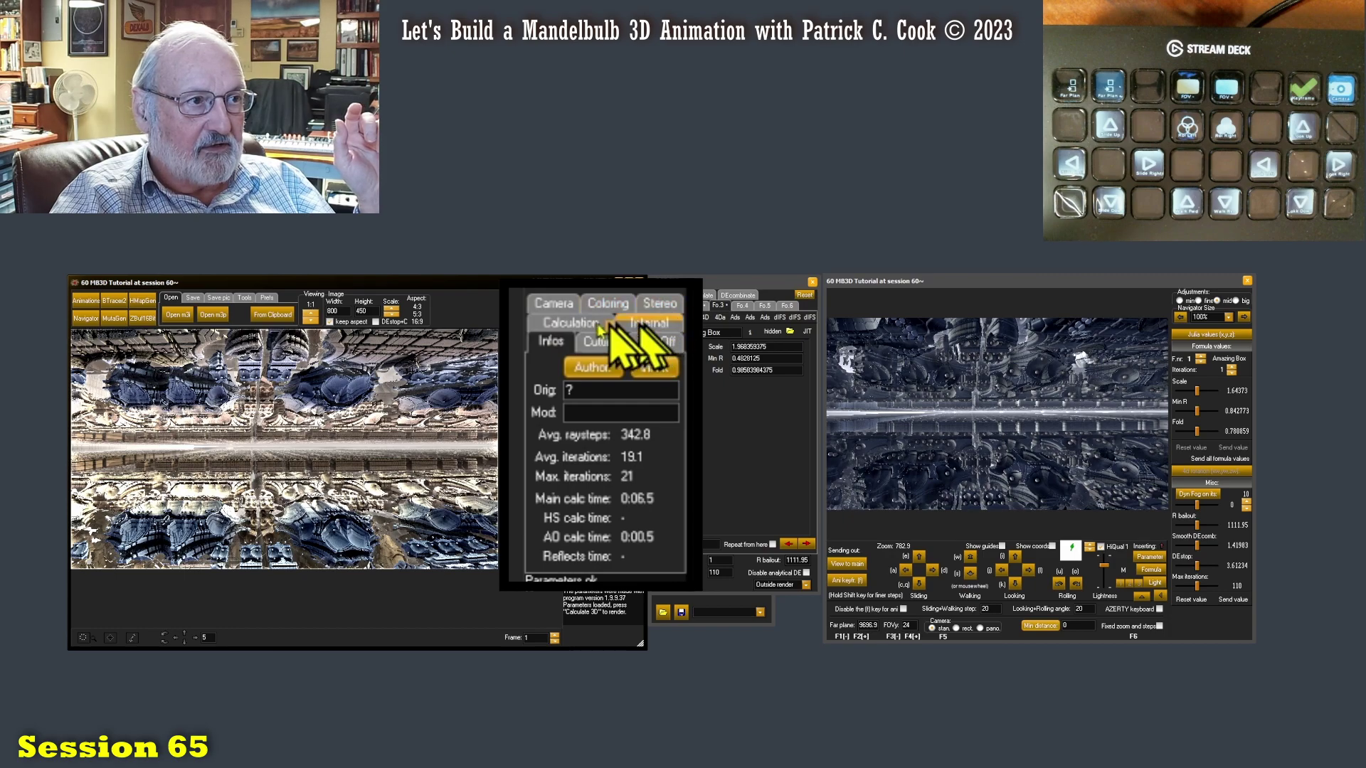
left_click(569, 324)
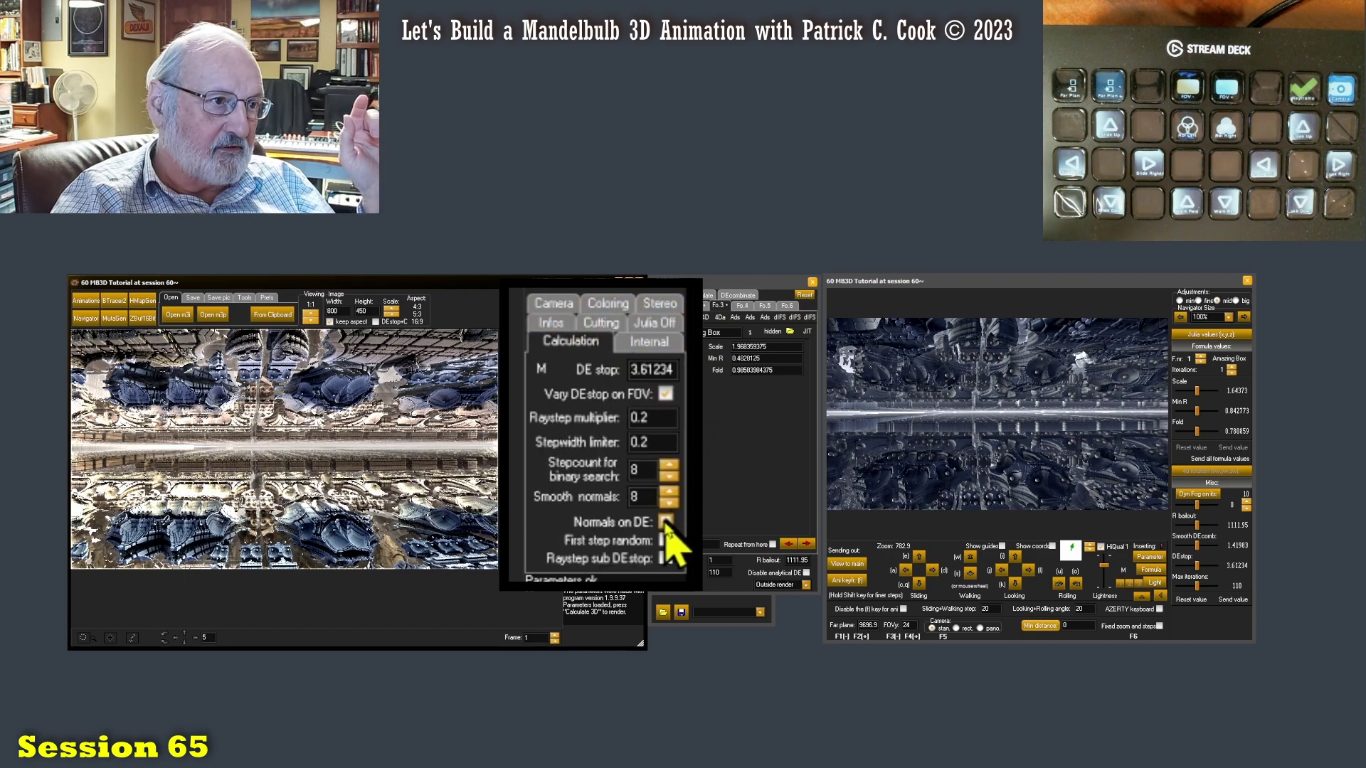
left_click(654, 345)
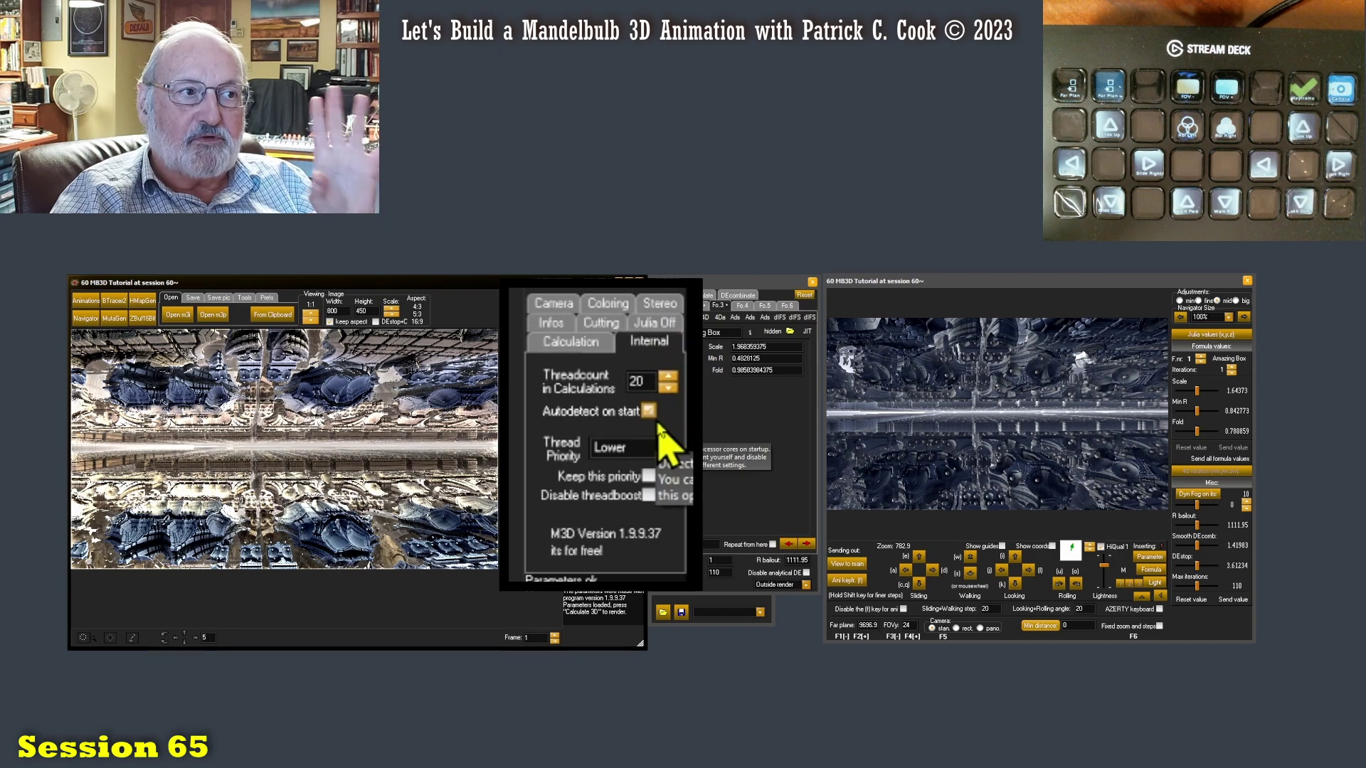
left_click(561, 345)
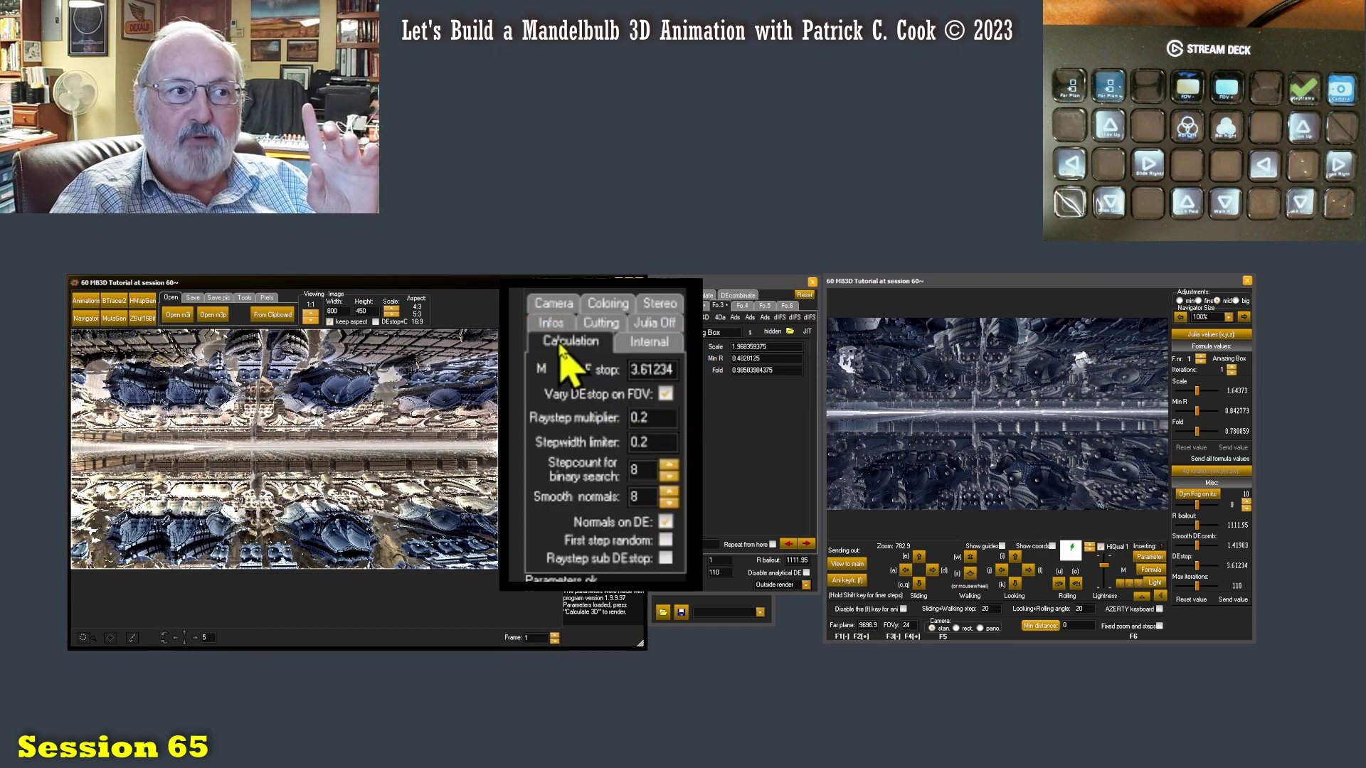